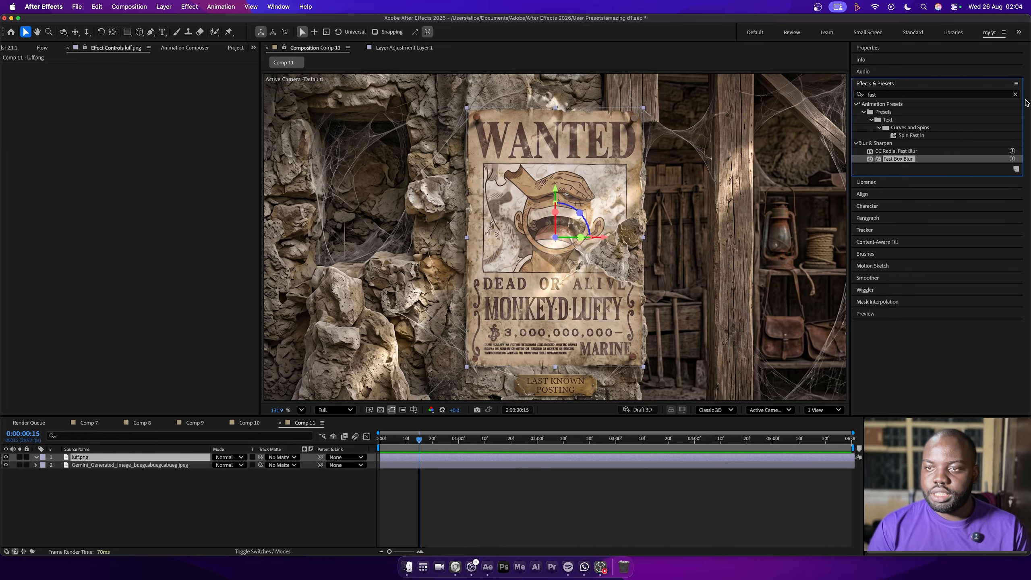
Find the CC Page Turn effect and apply it to the luff.png poster layer
double_click(960, 95)
key("BackSpace")
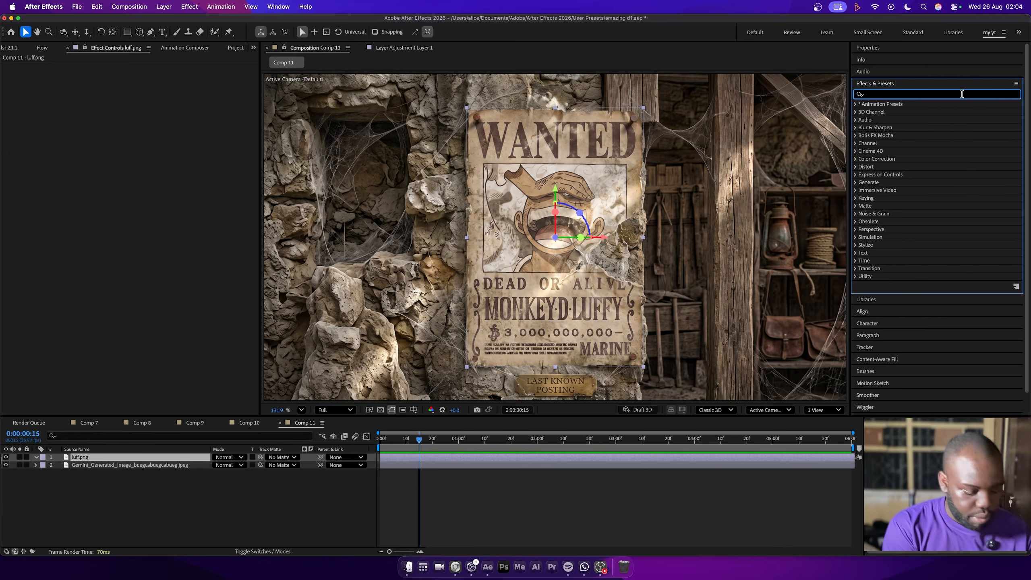
type("cc page")
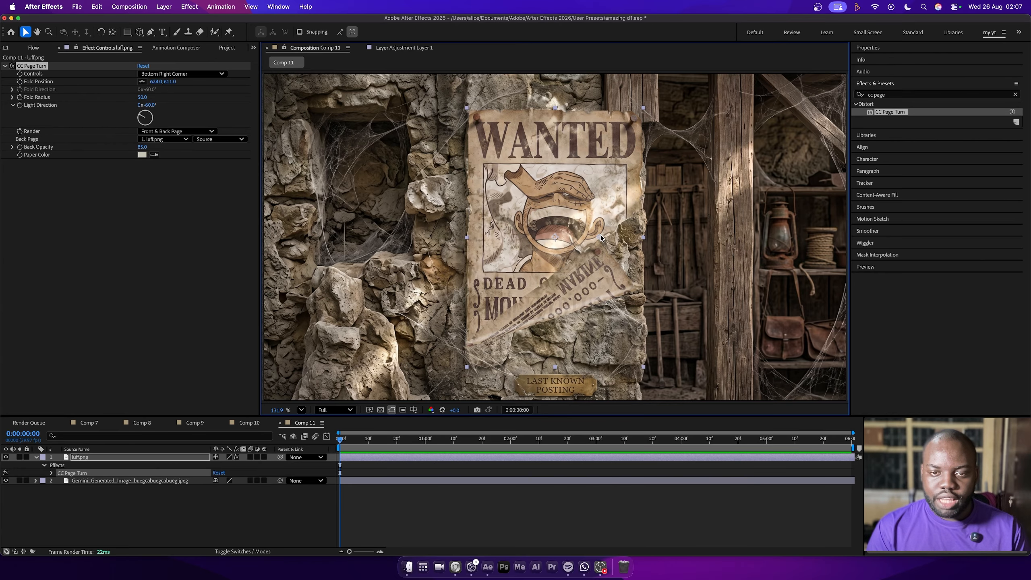
Keyframe the page turn's Fold Position at about 587, 1047 on the first frame and about 221, 990 at 0:00:00:23
left_click_drag(600, 238, 593, 328)
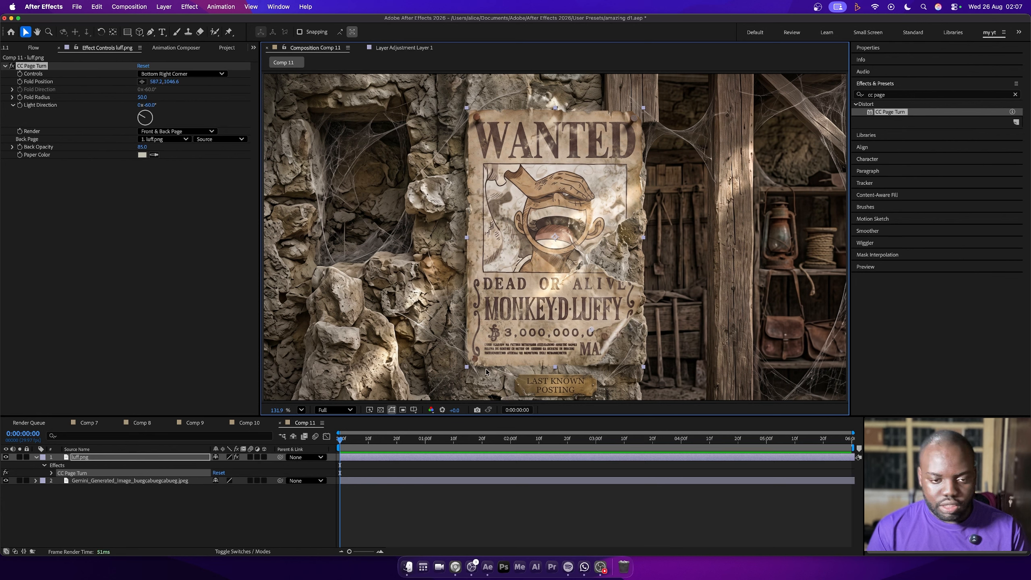
left_click(20, 82)
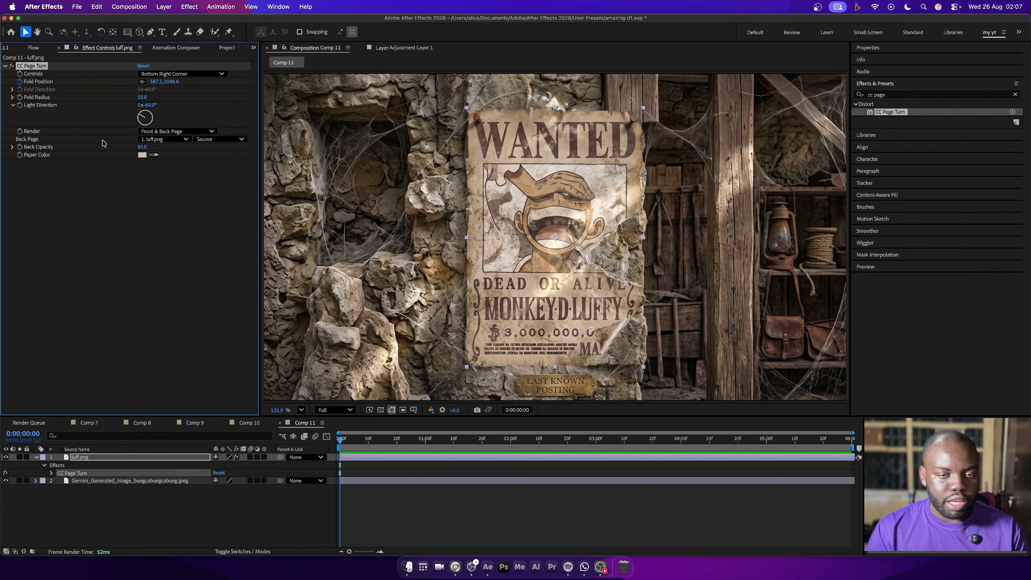
left_click(404, 439)
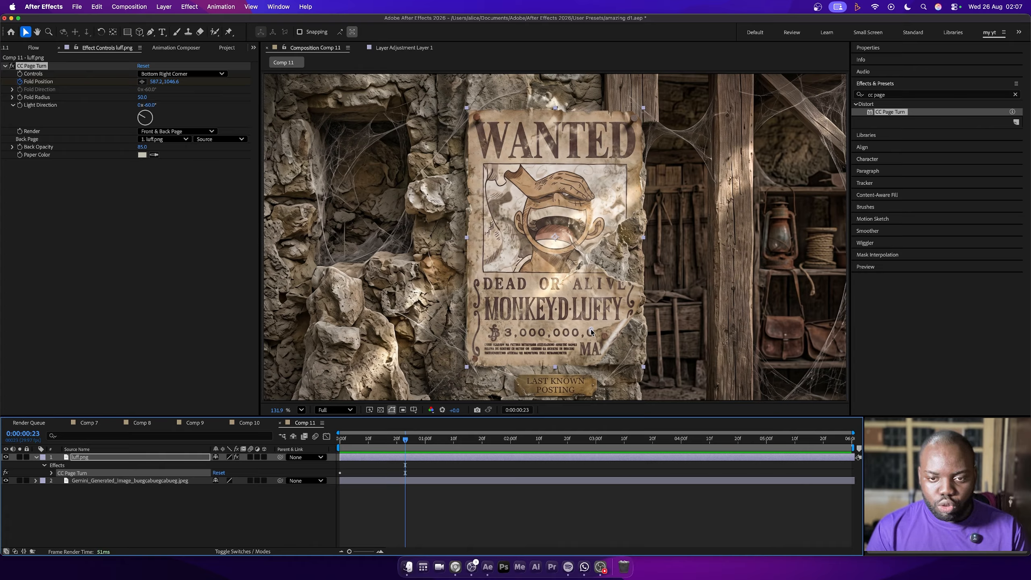
left_click_drag(592, 329, 514, 320)
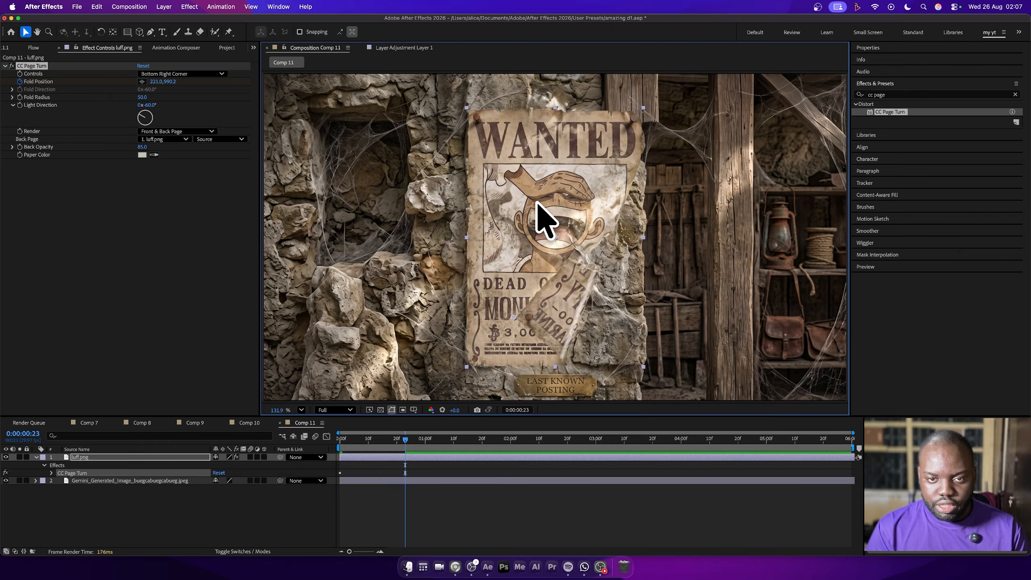
Add Fold Position keyframes at about 587, 1118 at 0:00:01:18 and about 448, 1040 at 0:00:02:10
left_click(481, 442)
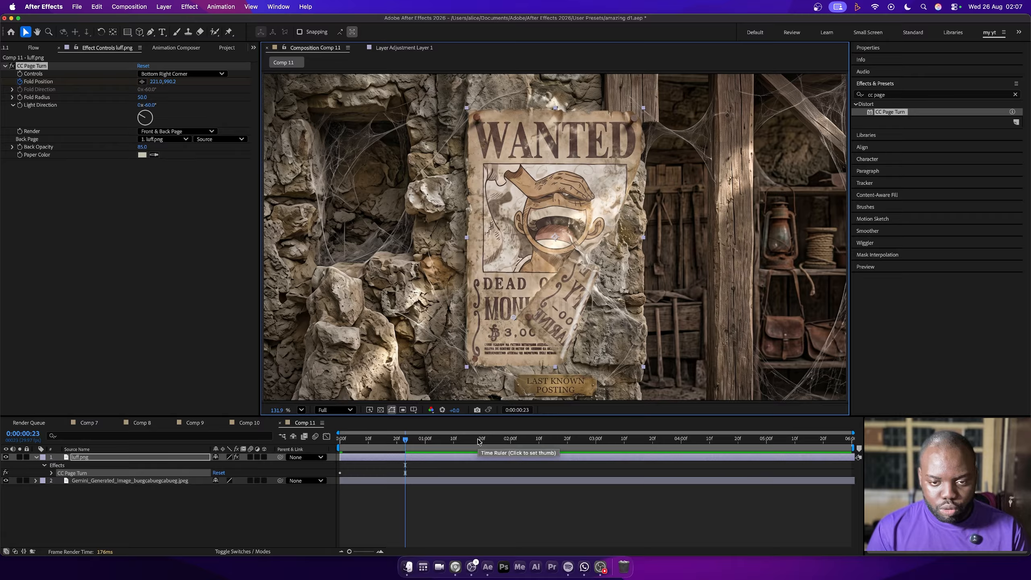
left_click_drag(519, 321, 592, 345)
left_click(539, 441)
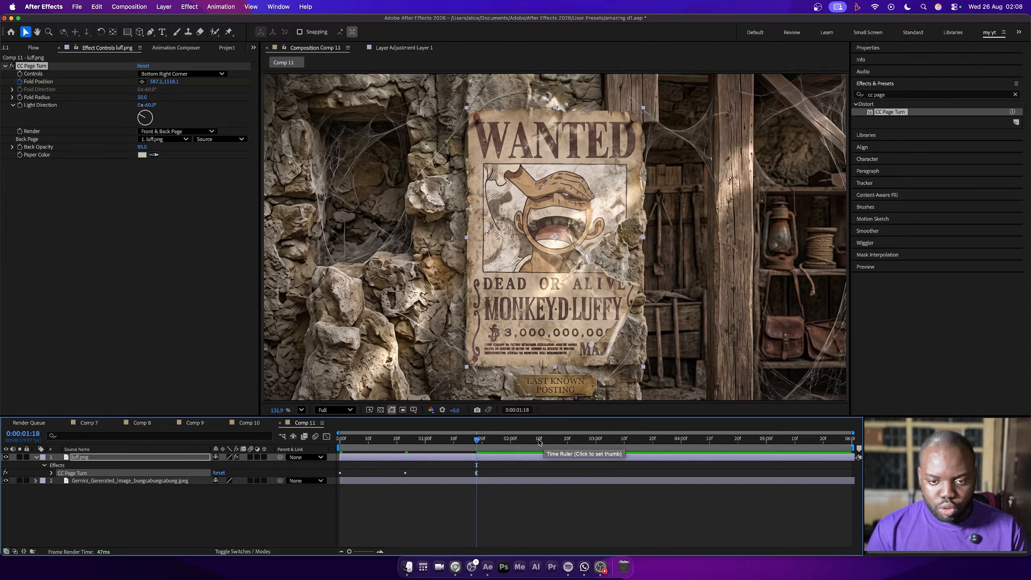
left_click_drag(592, 346, 564, 331)
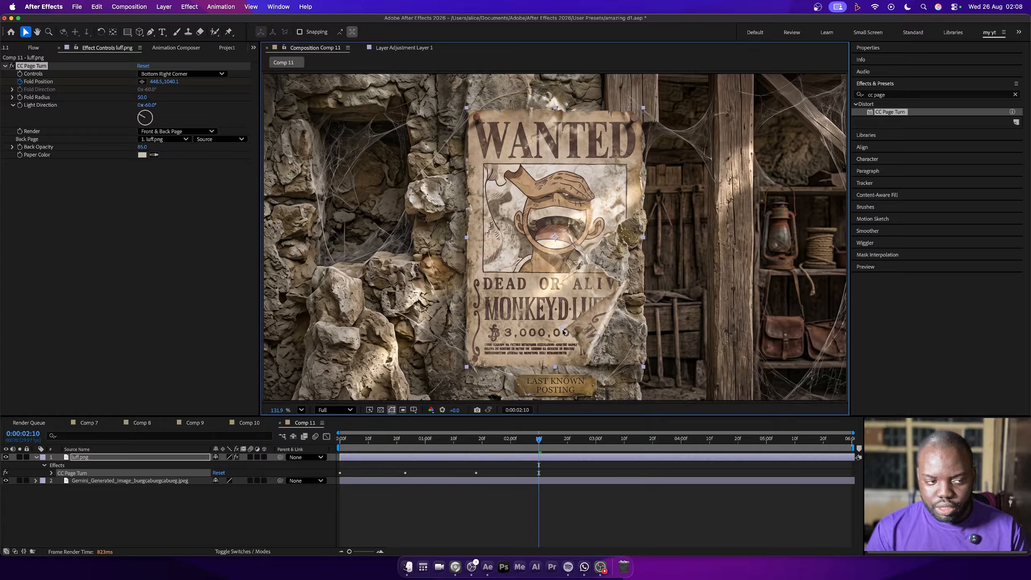
Reveal the poster layer's keyframes and paste a copy of the first Fold Position keyframe at 0:00:03:00
left_click(595, 441)
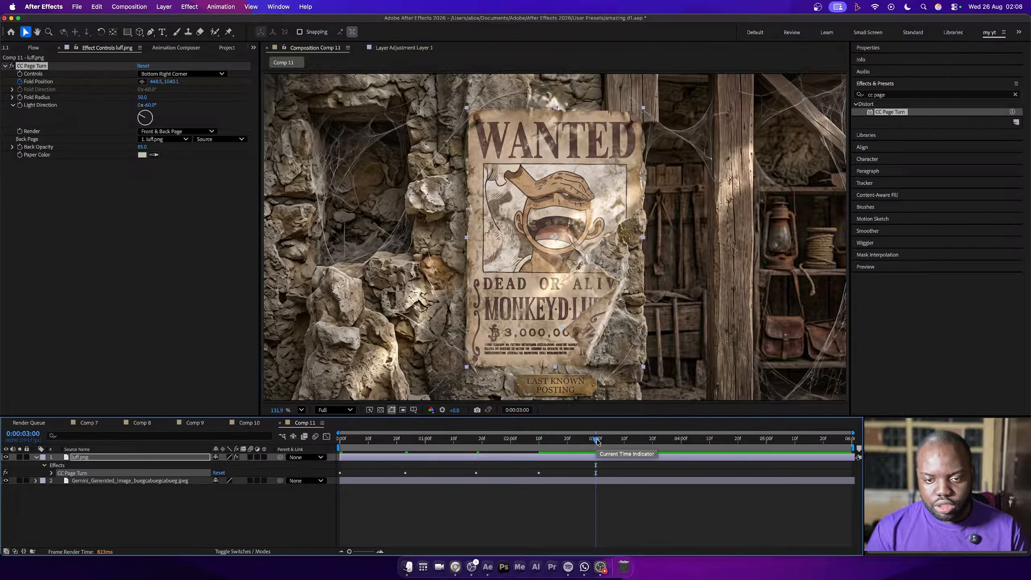
left_click(564, 332)
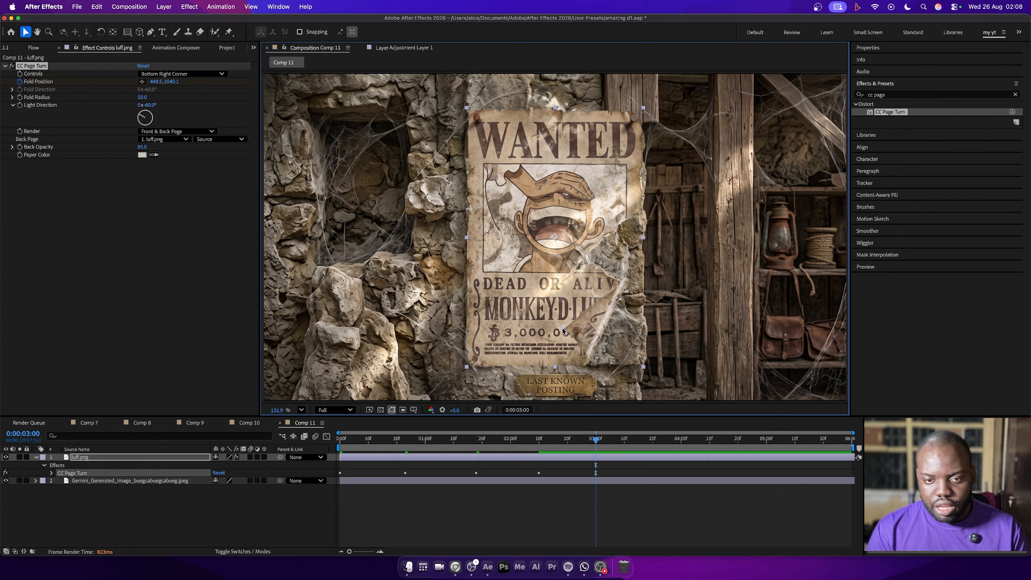
left_click(360, 458)
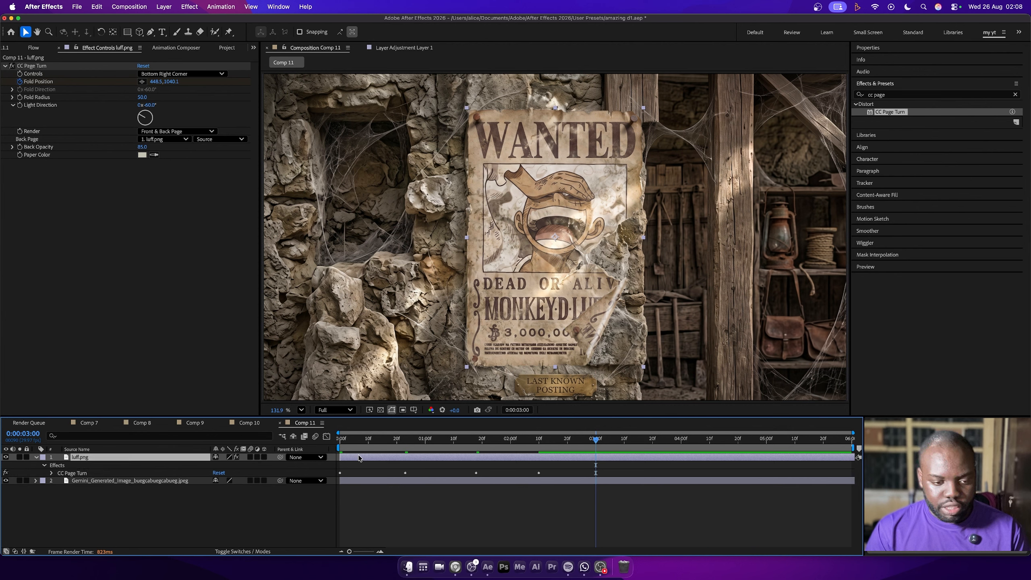
key("u")
key("ctrl+v")
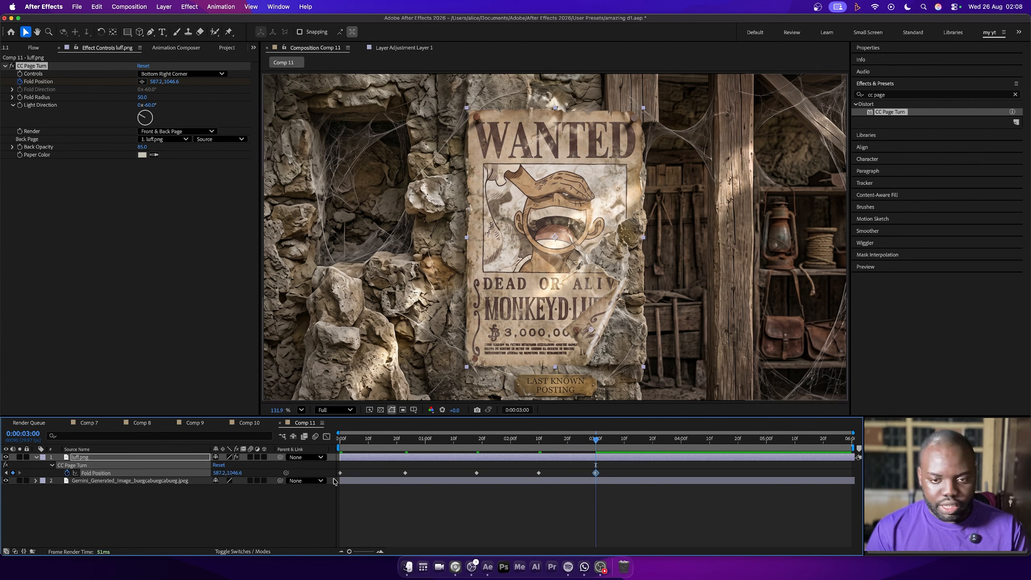
At 0:00:04:10, peel the poster completely off the wall by moving the Fold Position to about -1582, -1238
left_click(709, 439)
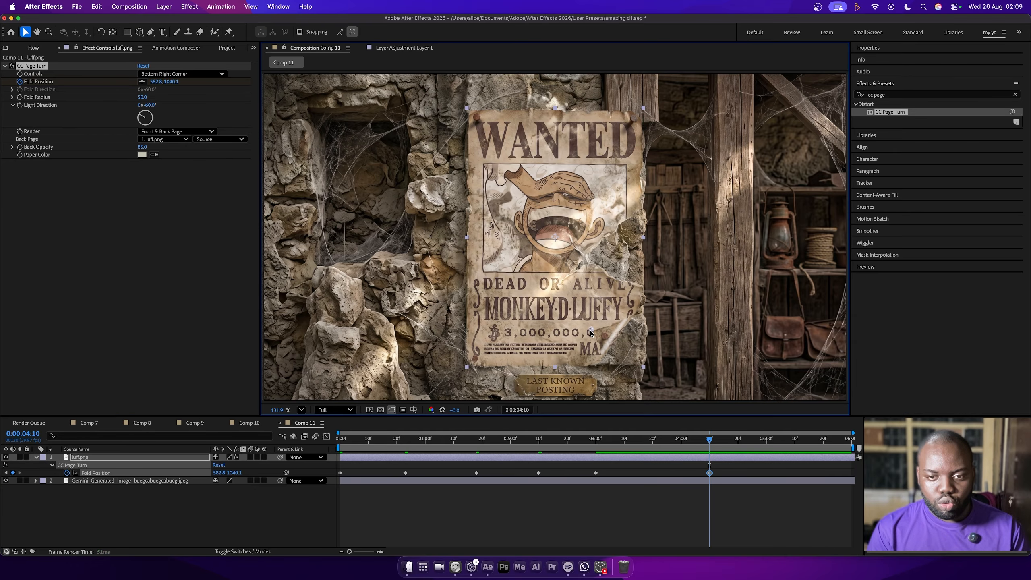
left_click_drag(591, 333, 286, 66)
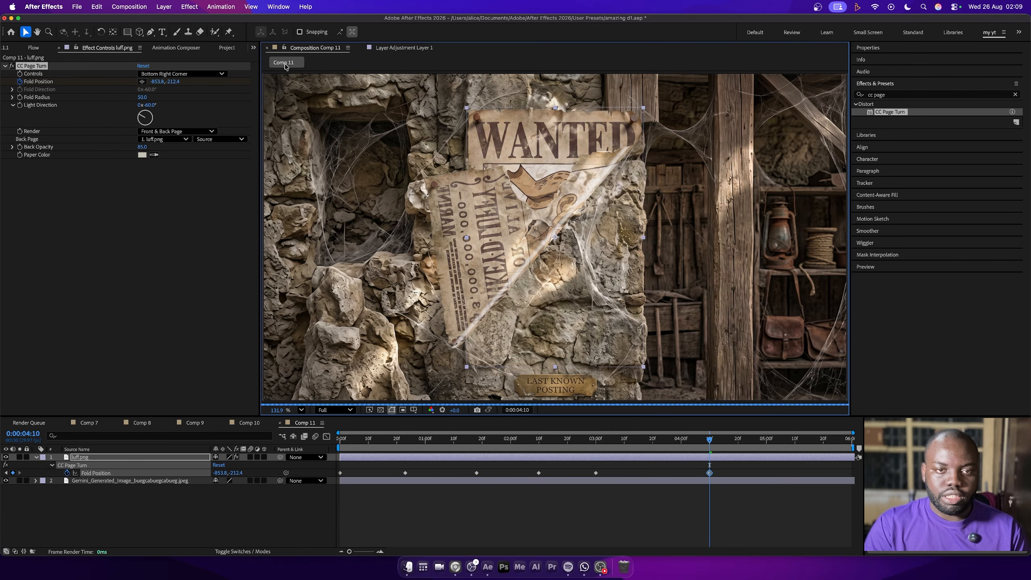
key("comma")
key("comma")
key("comma")
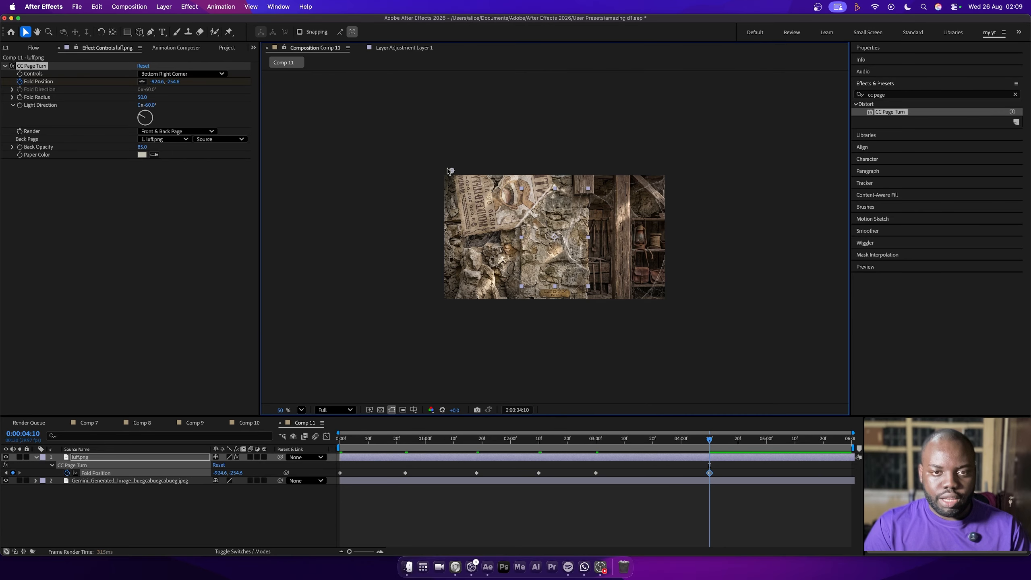
left_click_drag(449, 171, 394, 91)
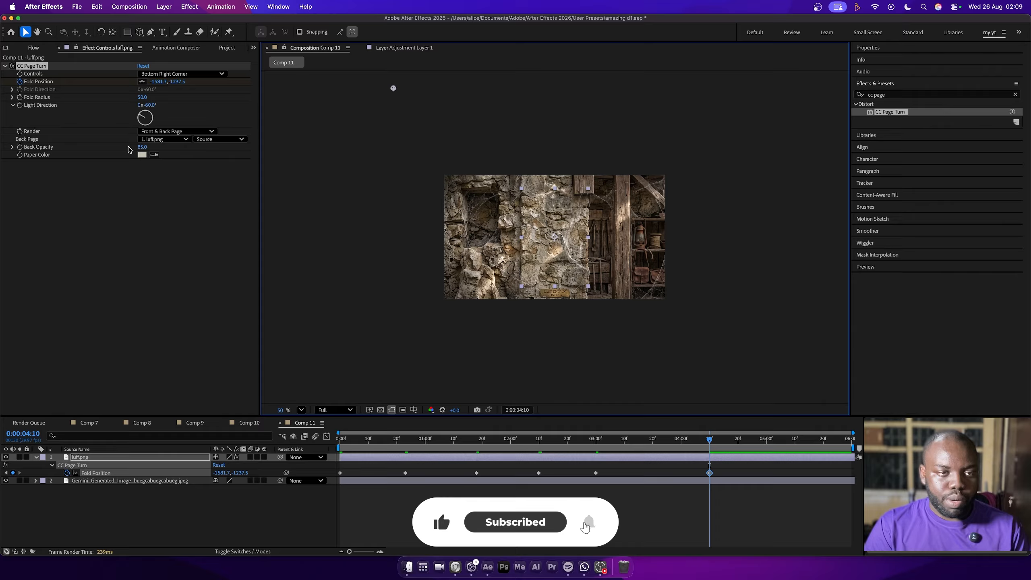
Set the page turn's Back Opacity to 100 and fit the composition in the viewer
left_click_drag(142, 147, 170, 147)
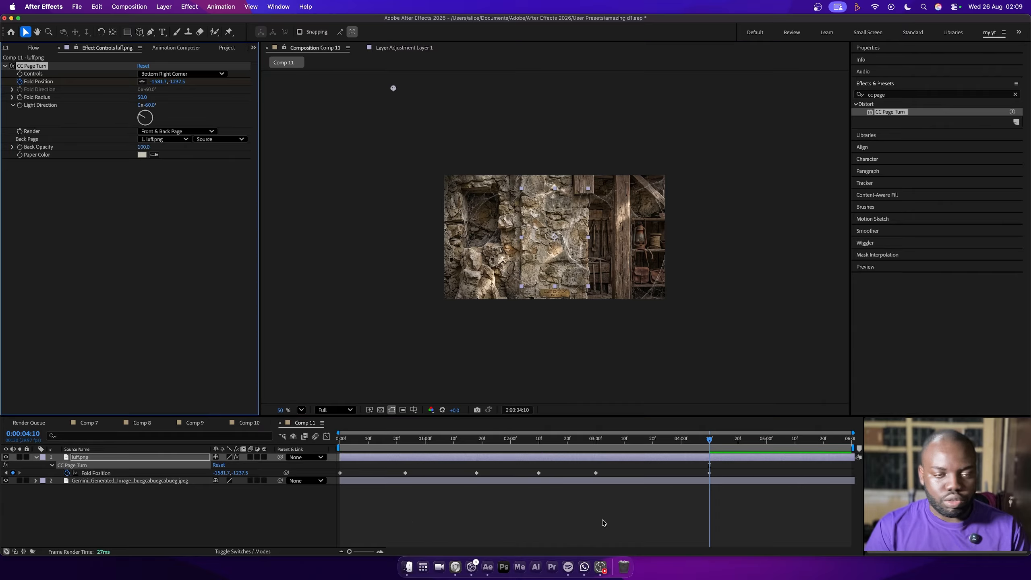
left_click(302, 409)
left_click(316, 227)
Apply Easy Ease to all Fold Position keyframes and reshape the speed curve of the final peel in the Graph Editor
left_click_drag(746, 470, 317, 565)
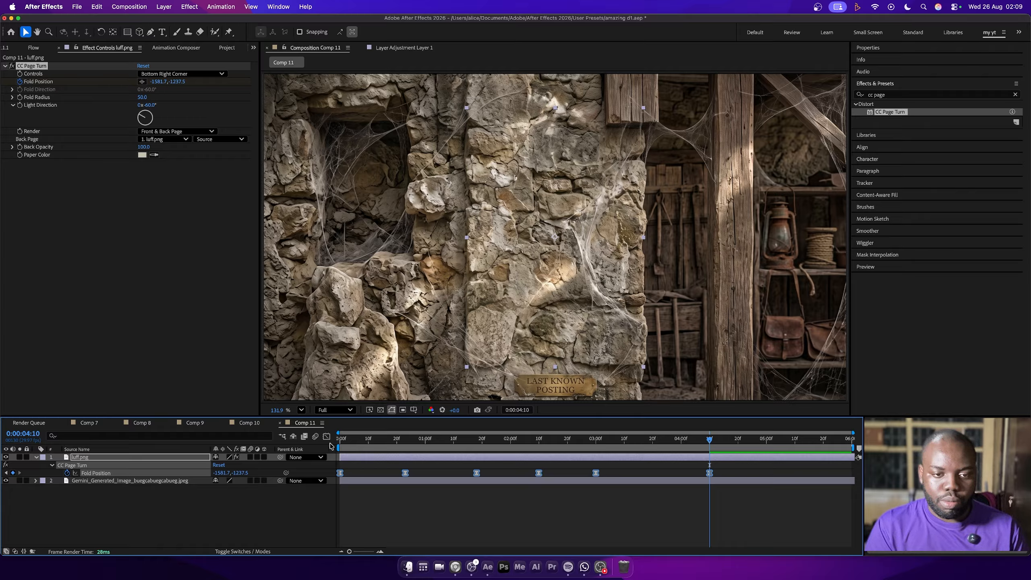
left_click(327, 437)
left_click_drag(738, 528, 592, 535)
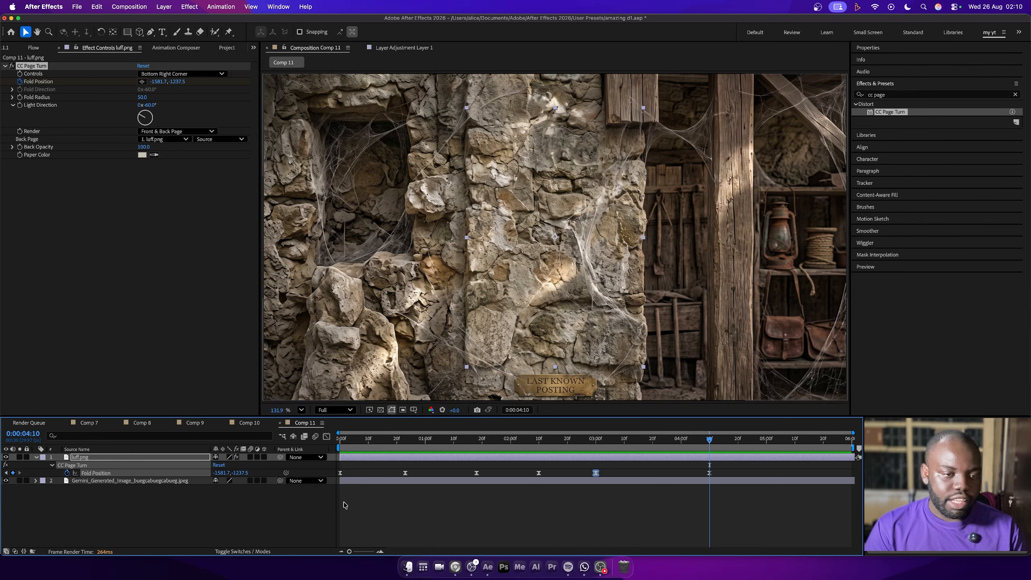
Duplicate the luff.png layer and set the copy's CC Page Turn to render only the Back Page
left_click(122, 460)
key("super+d")
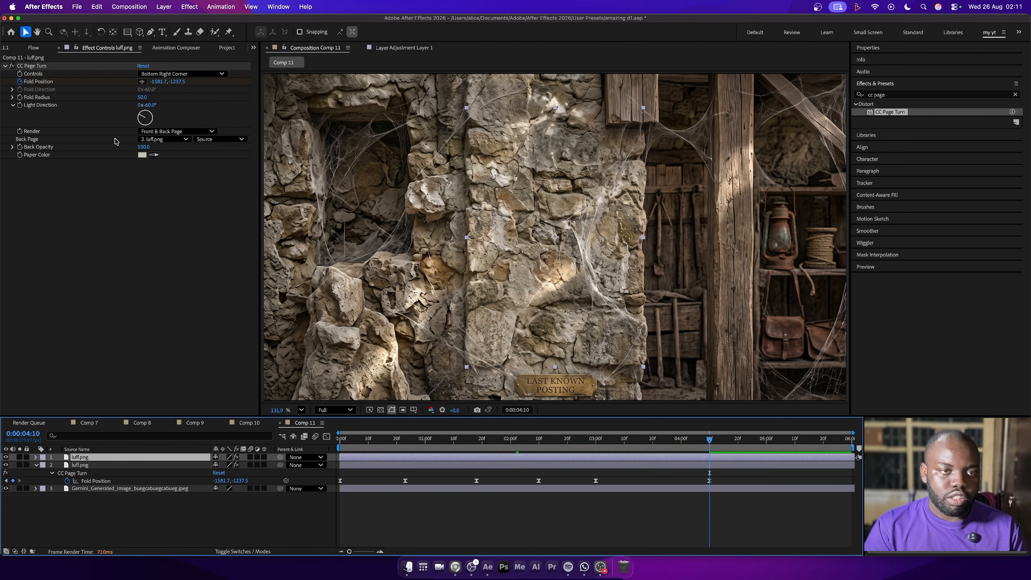
left_click(171, 132)
left_click(165, 153)
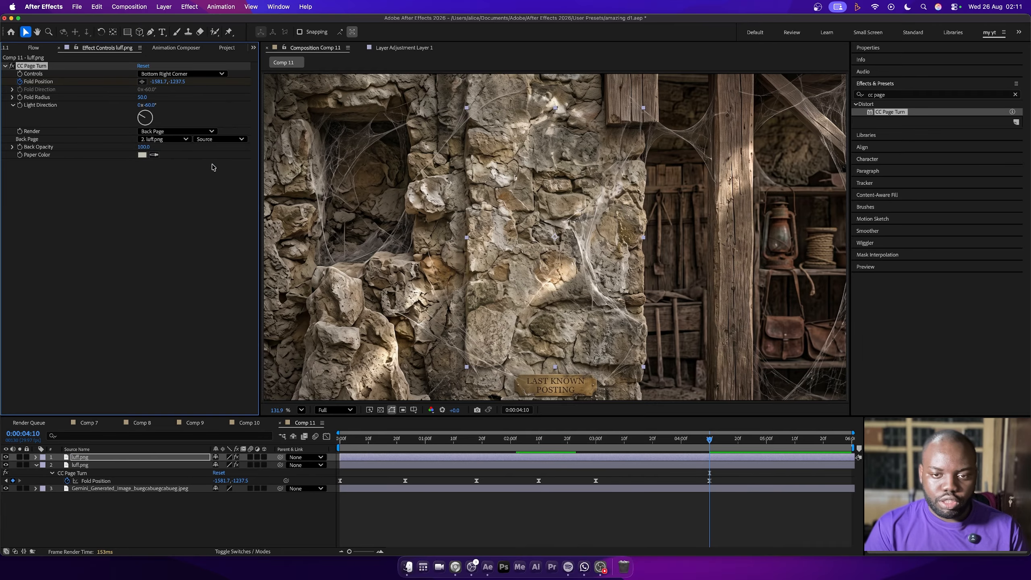
Add a Drop Shadow to the back-page layer with Softness 38 and Distance 42, checking it at 0:00:02:04
left_click(522, 443)
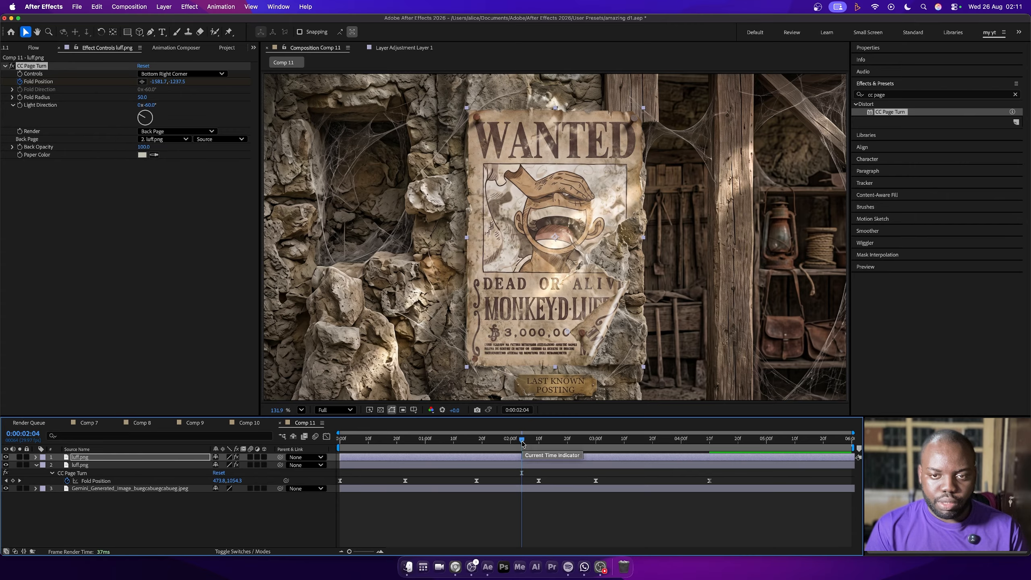
left_click(893, 94)
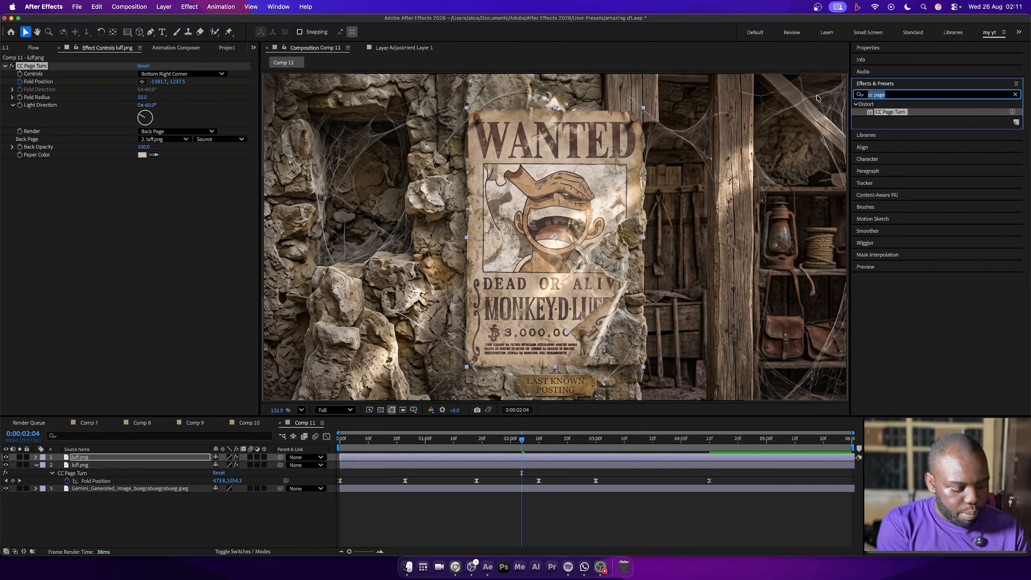
type("drop")
left_click_drag(899, 229, 176, 239)
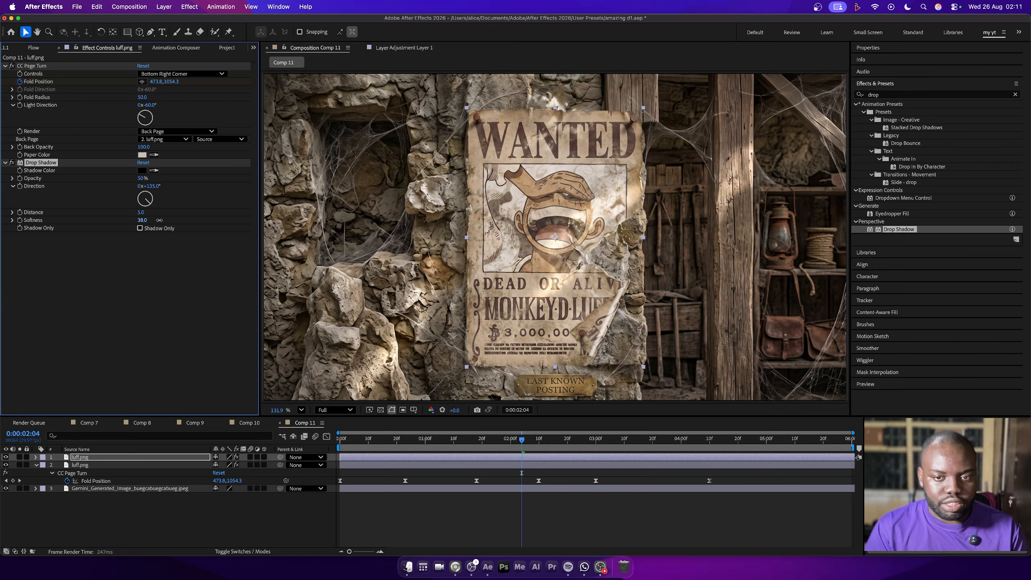
left_click_drag(149, 212, 157, 212)
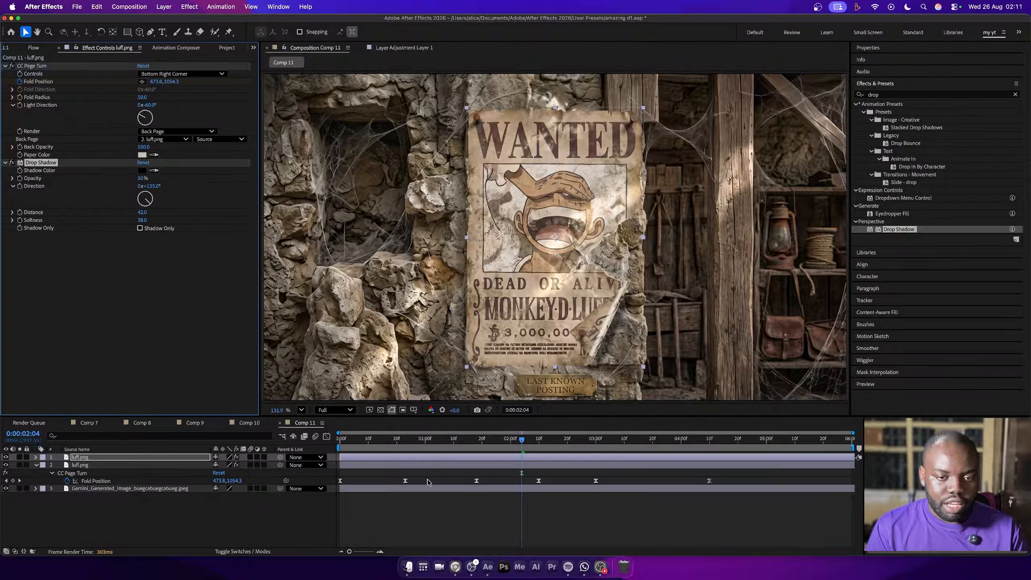
Create a new camera layer in the composition, accepting its settings
right_click(132, 522)
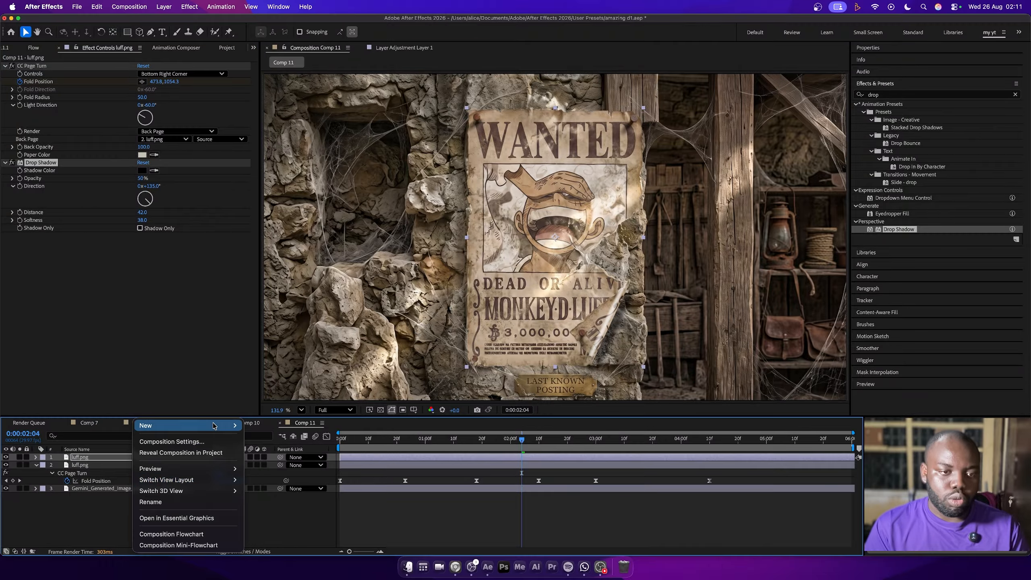
mouse_move(187, 425)
left_click(268, 407)
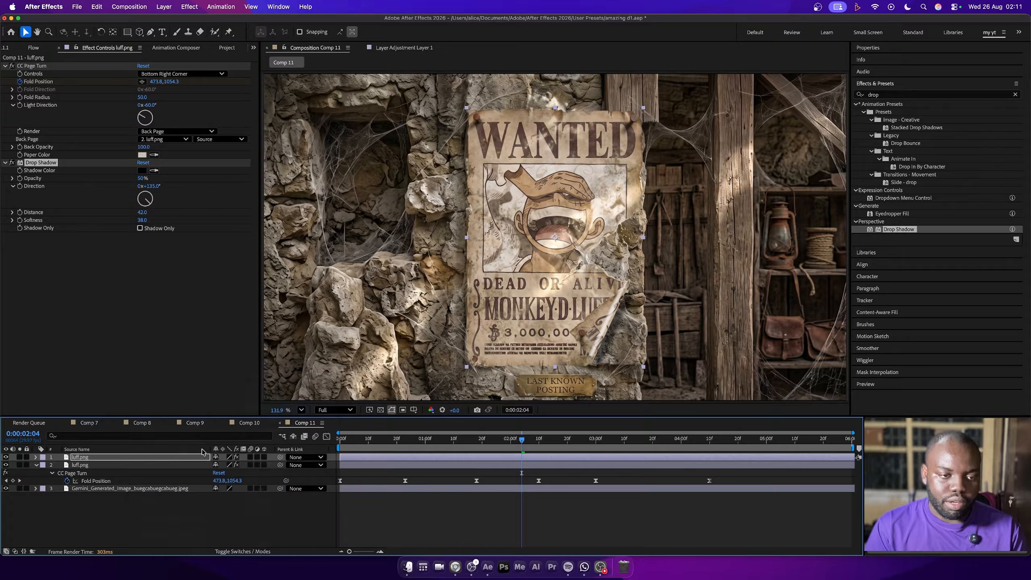
left_click(671, 388)
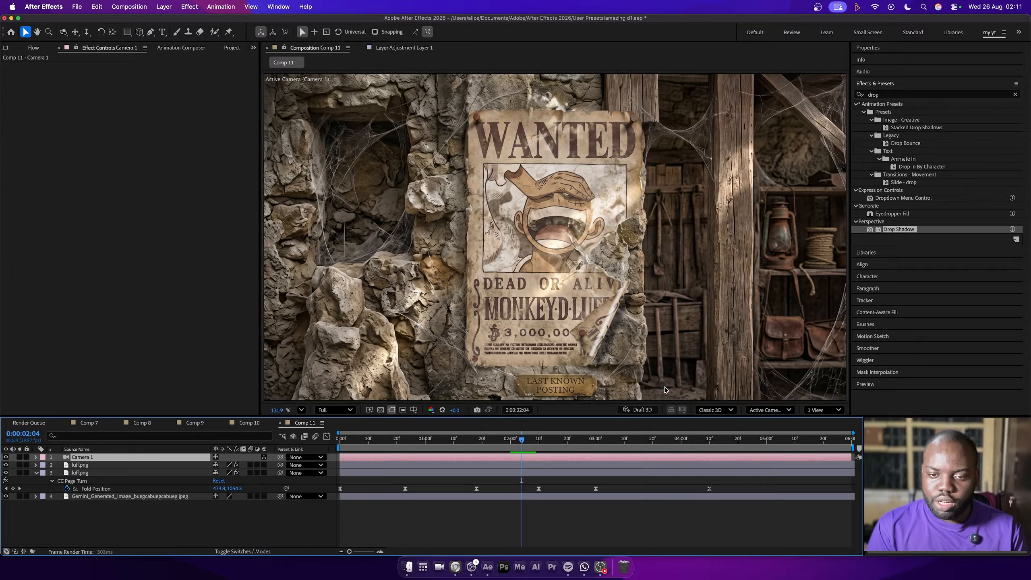
Return to the first frame, add a null object and parent Camera 1 to it
left_click_drag(357, 444, 340, 443)
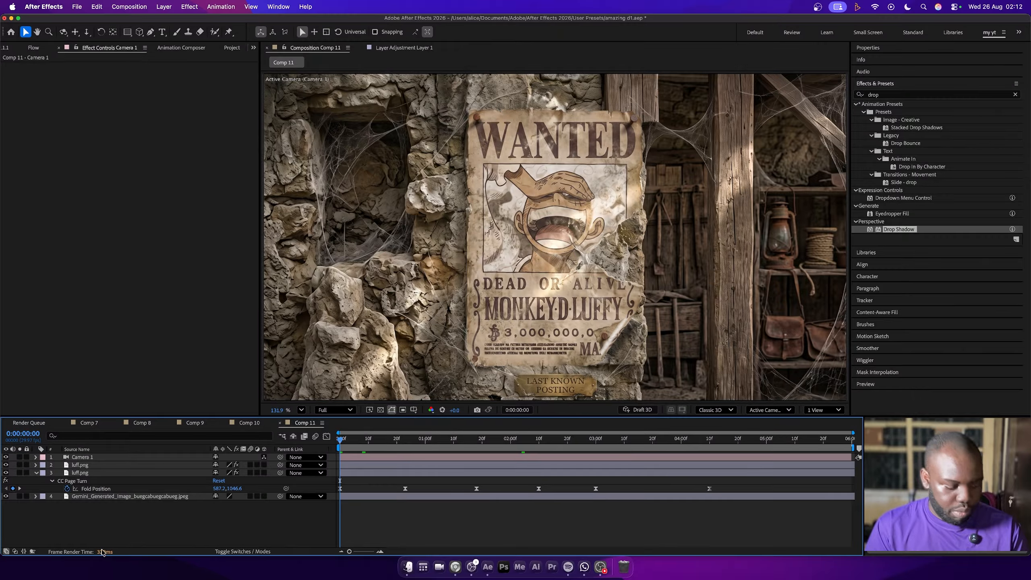
right_click(101, 528)
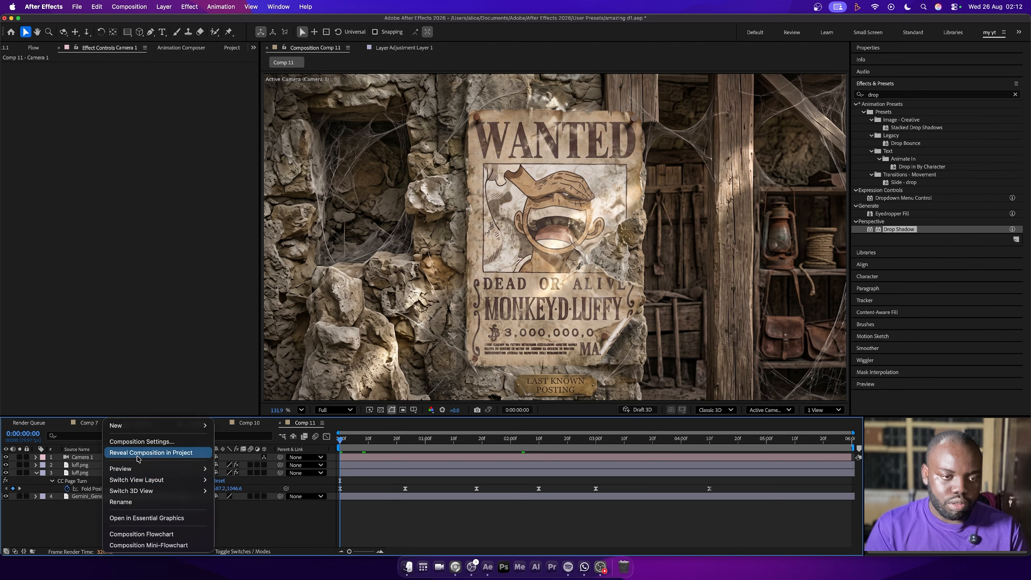
left_click(247, 473)
left_click(146, 467)
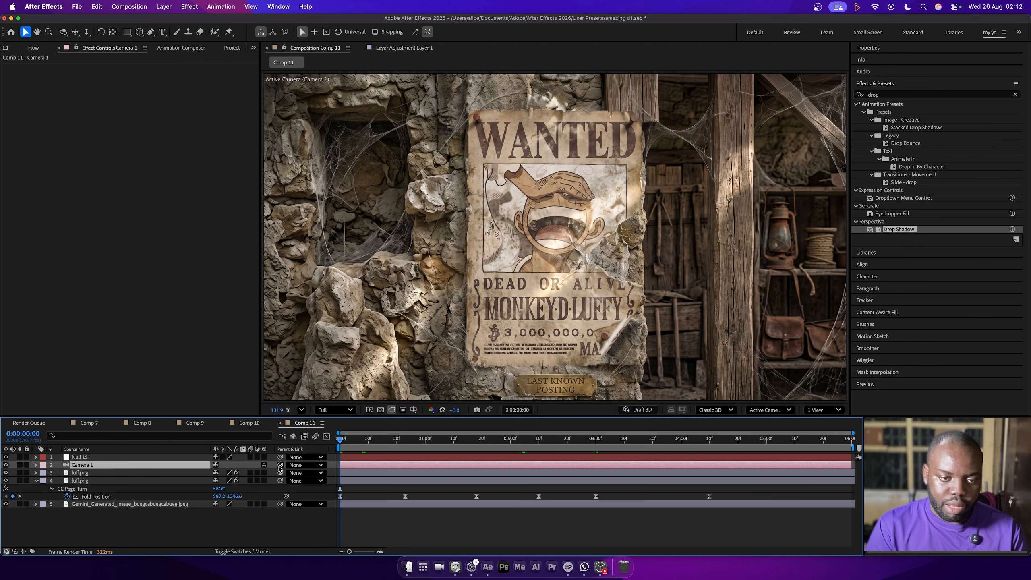
left_click_drag(279, 466, 167, 460)
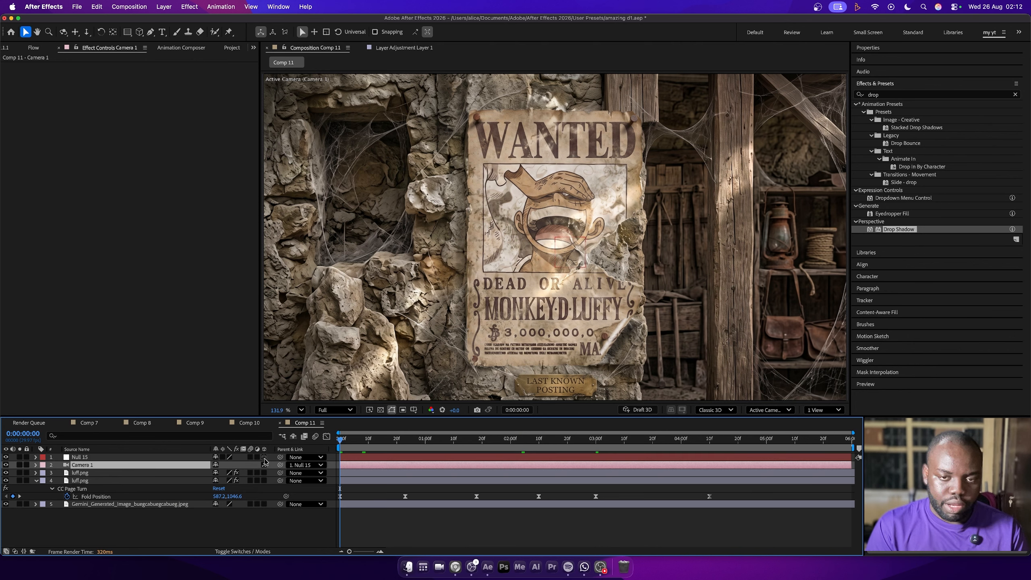
Make the null a 3D layer and keyframe its Position on the first frame
left_click(80, 458)
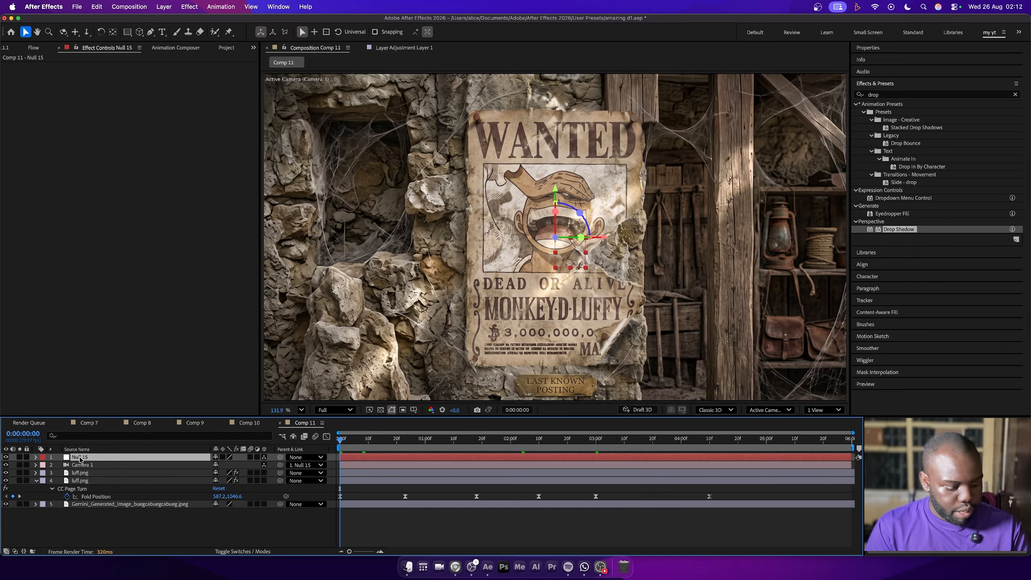
key("p")
left_click(59, 466)
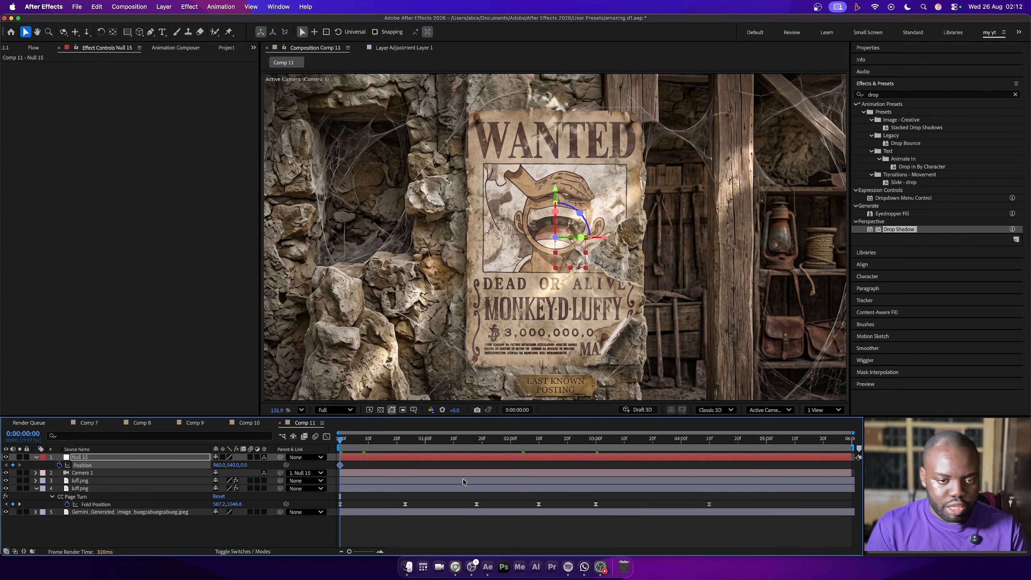
At 0:00:05:00, make both luff.png layers 3D and increase the null's Z Position to keyframe the camera move
left_click(756, 446)
left_click(769, 445)
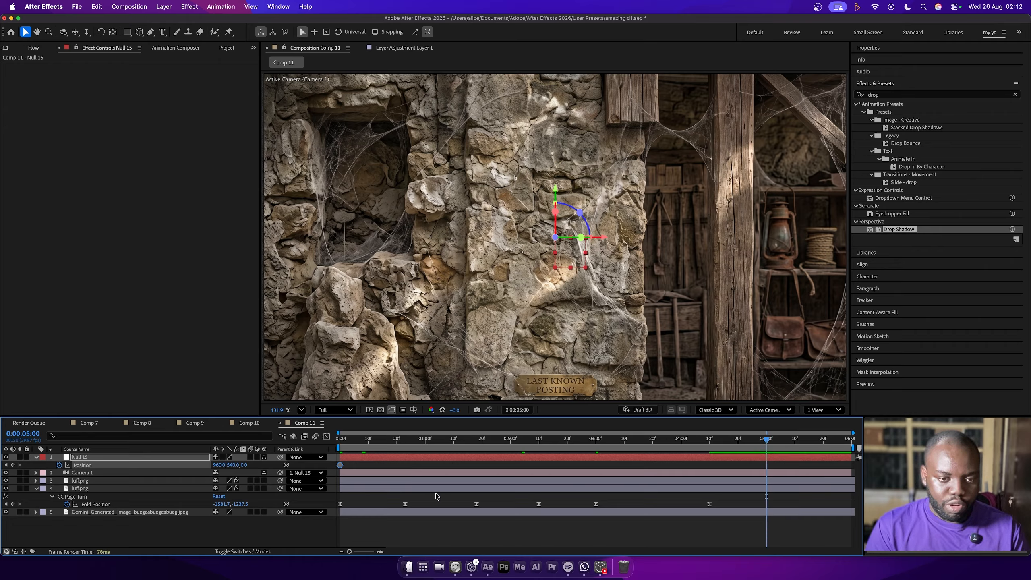
left_click(266, 487)
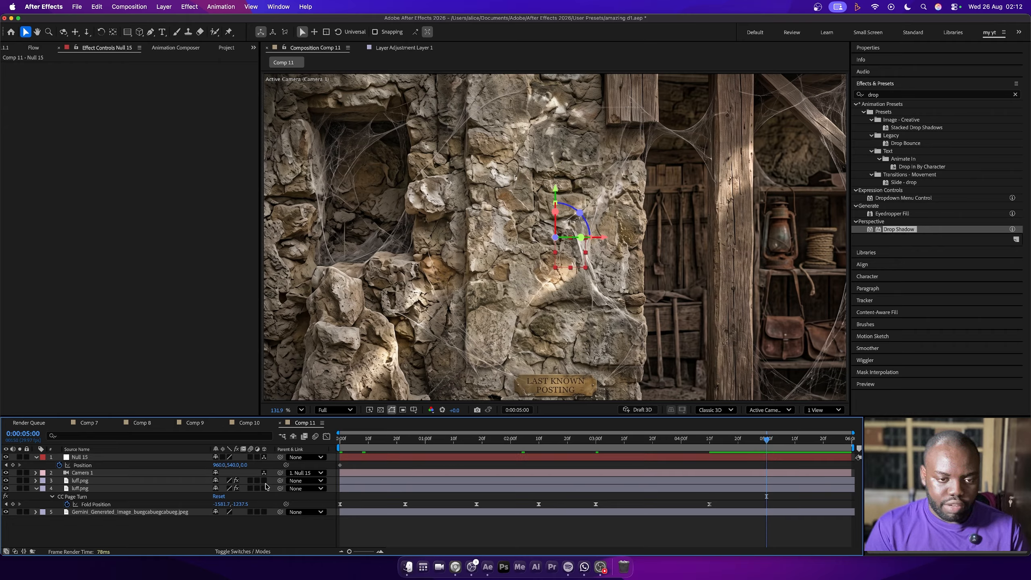
left_click(264, 481)
left_click(264, 488)
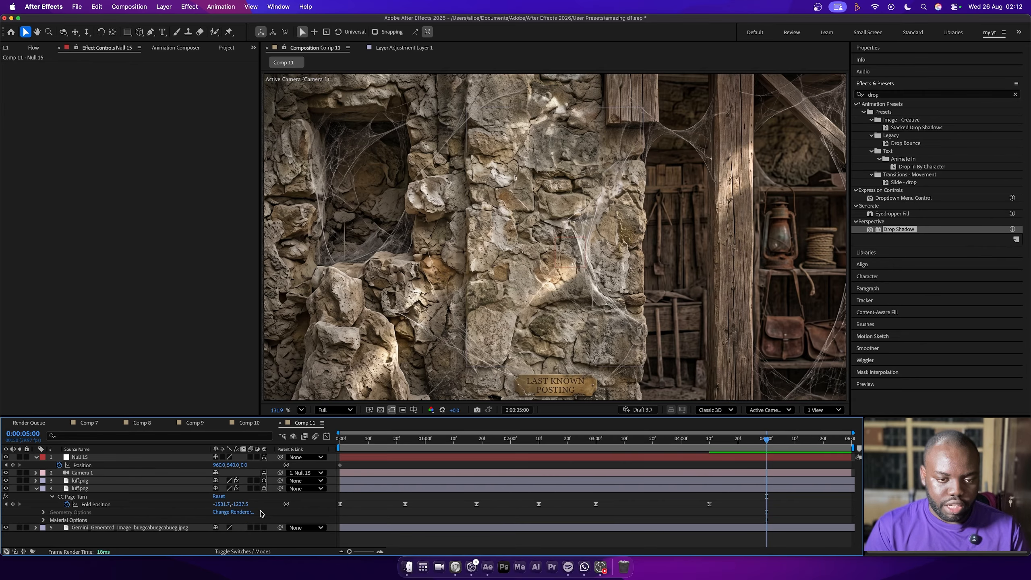
left_click_drag(245, 466, 280, 465)
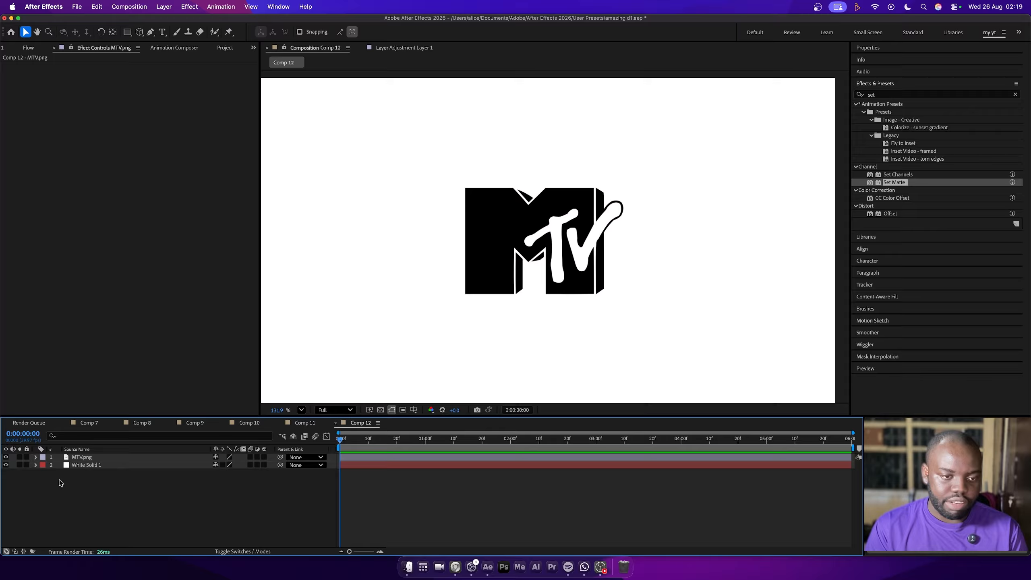
Add the grunge scratches video above MTV.png, scrub it to 0:00:03:21 and apply Set Matte to the MTV.png layer
left_click(468, 234)
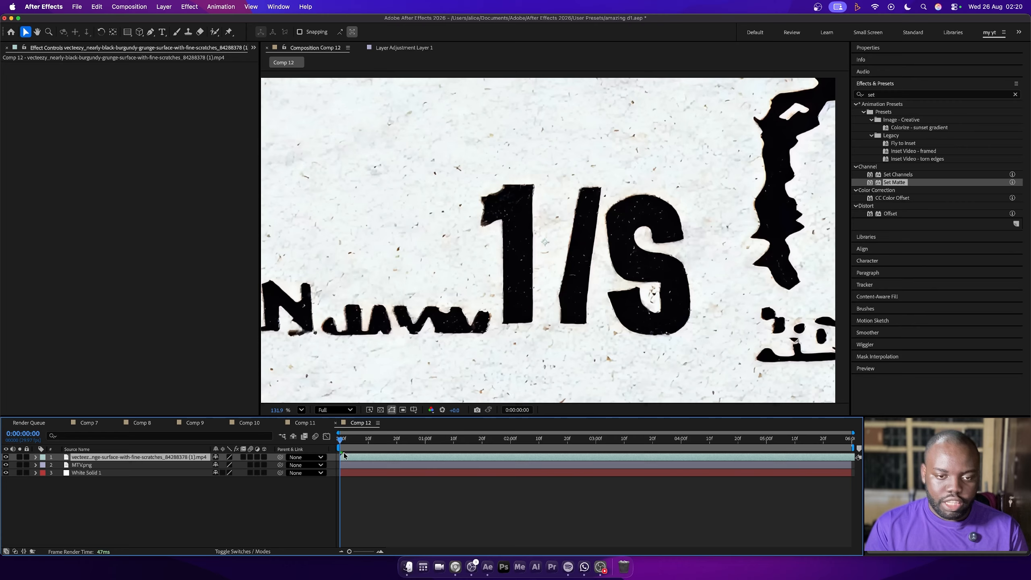
left_click_drag(362, 441, 655, 443)
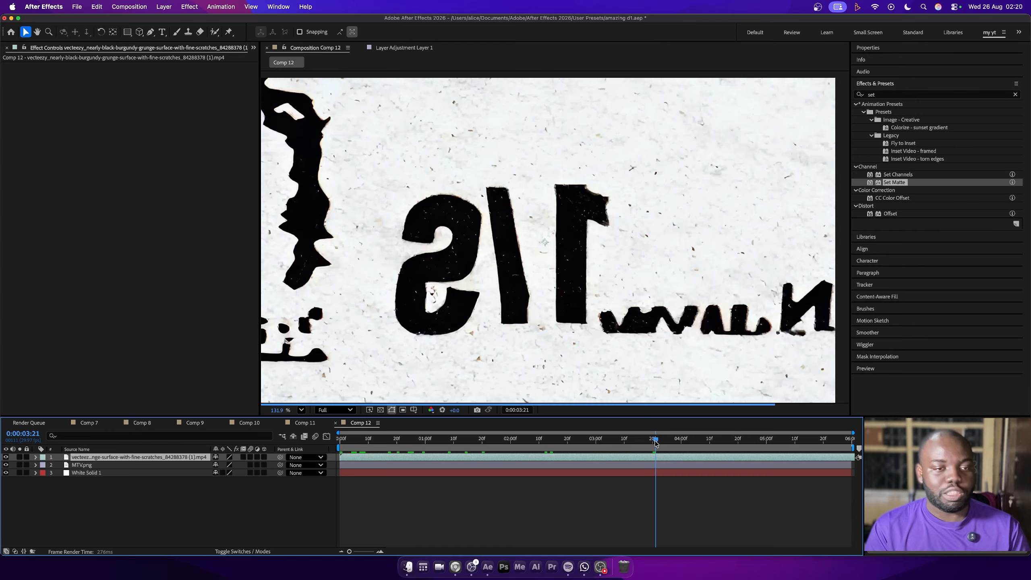
left_click(97, 466)
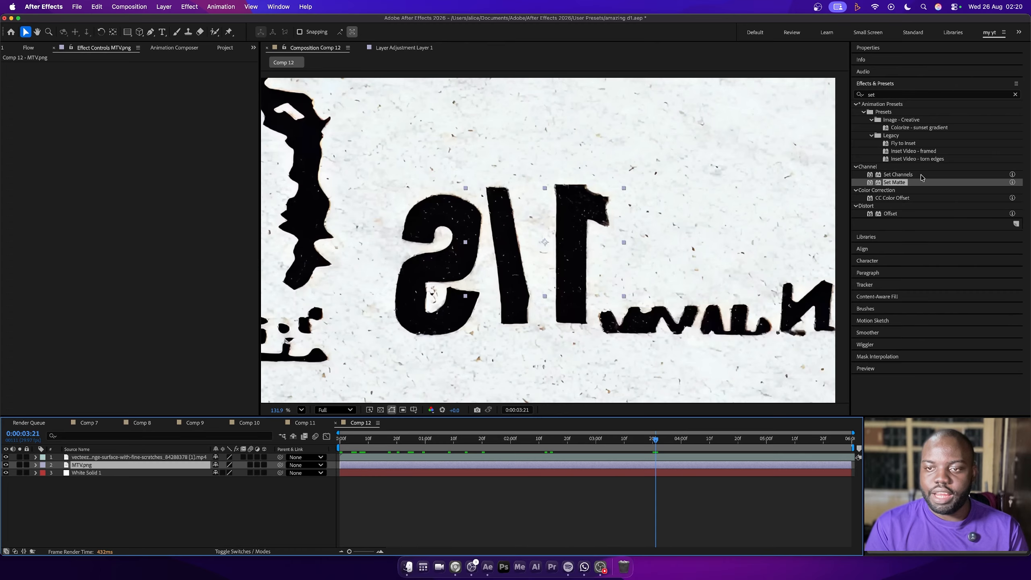
double_click(898, 183)
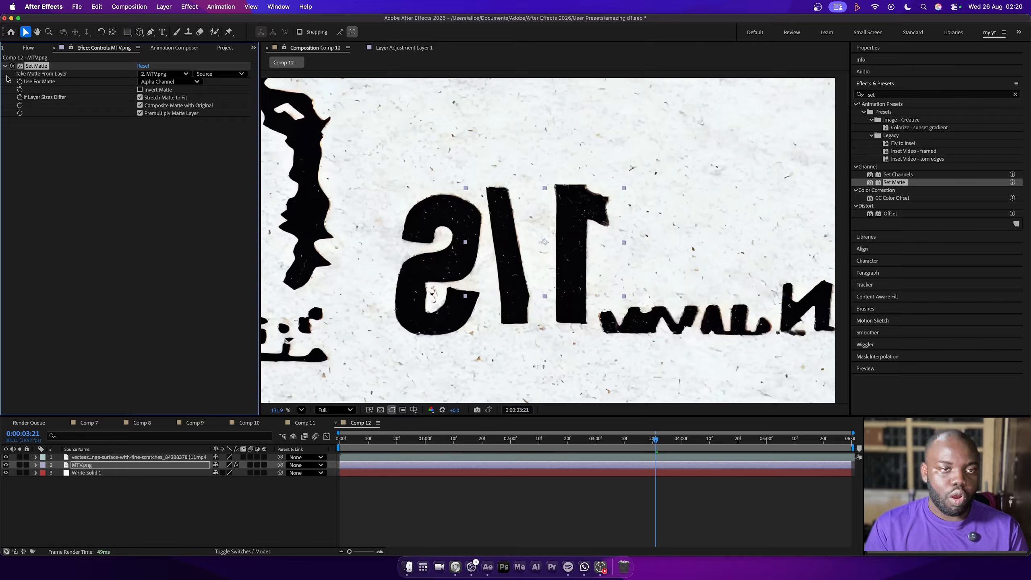
Set the effect to take its matte from the grunge scratches video layer, using Luminance for the matte
left_click(151, 74)
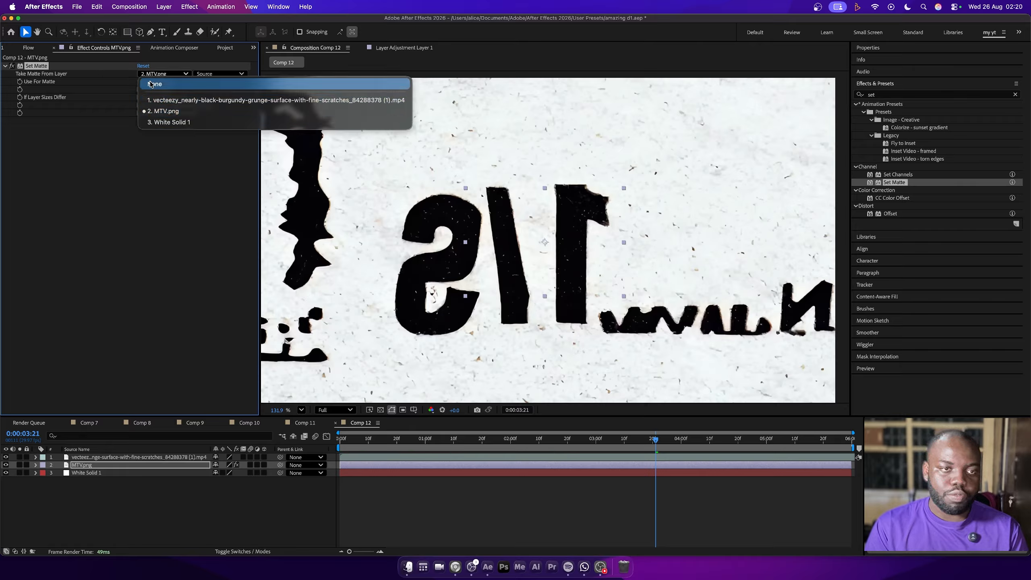
left_click(171, 100)
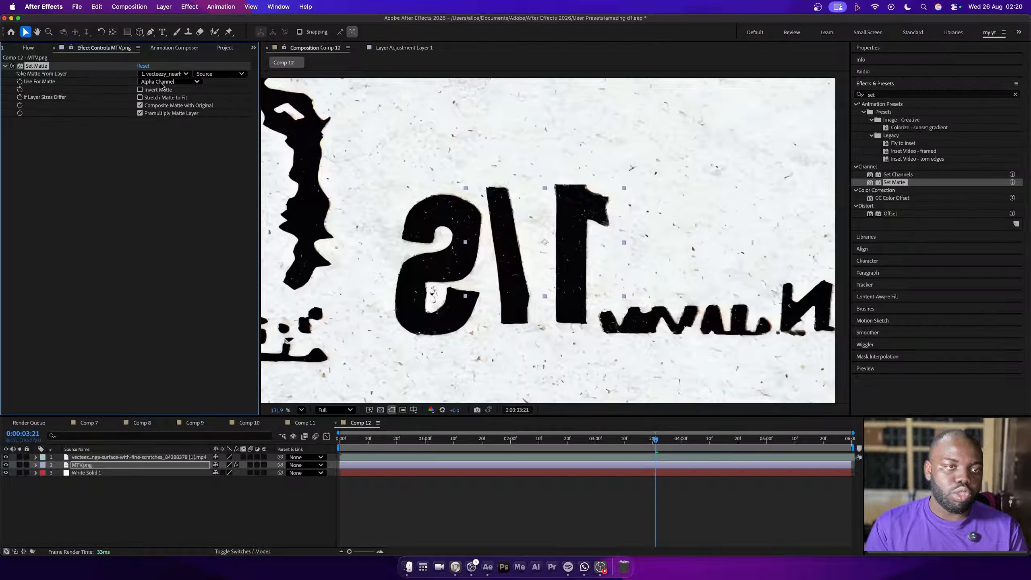
left_click(176, 83)
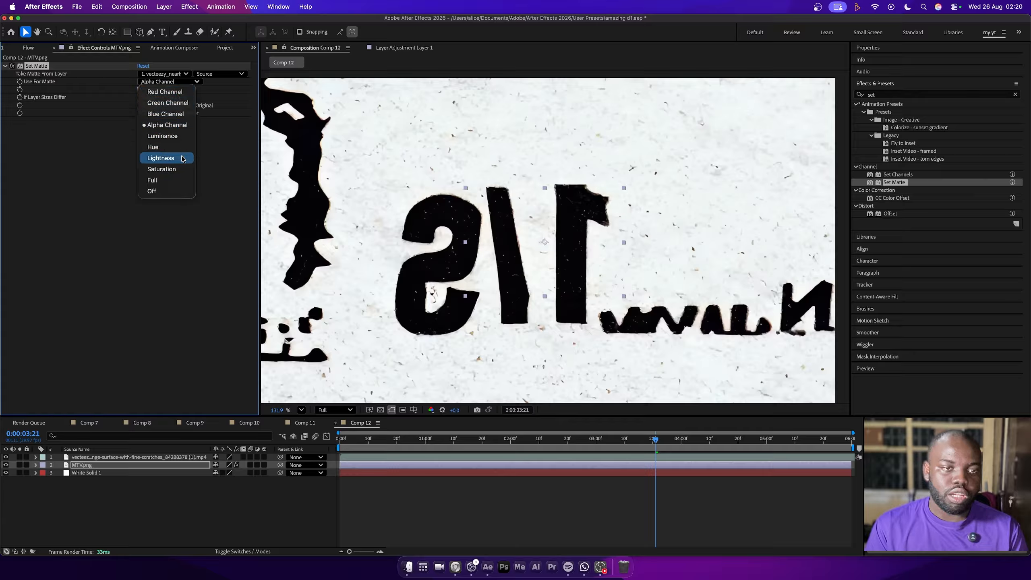
left_click(188, 139)
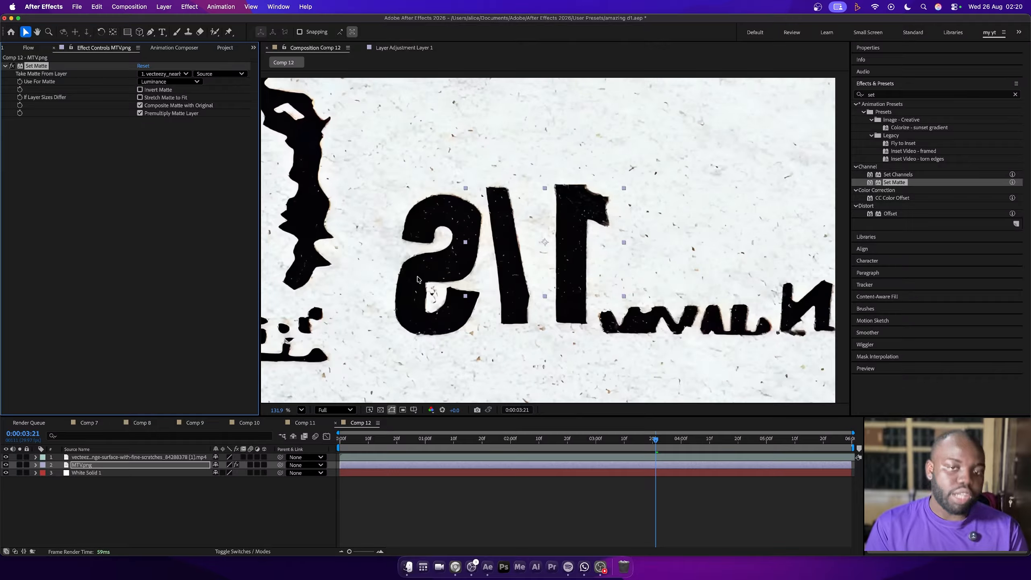
Hide the grunge video layer and preview the matted MTV logo from the first frame
left_click(6, 458)
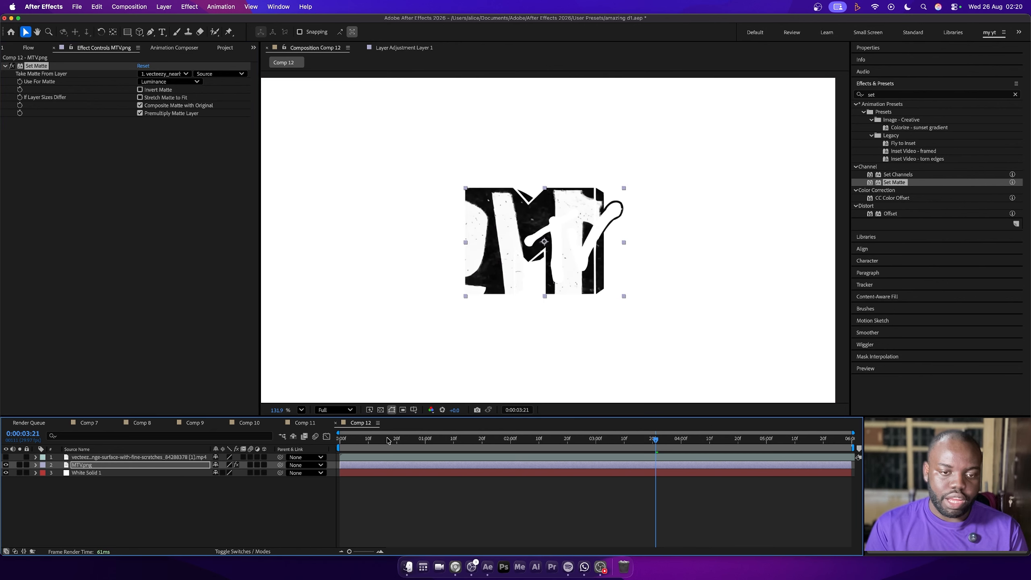
left_click_drag(389, 440, 305, 445)
key("space")
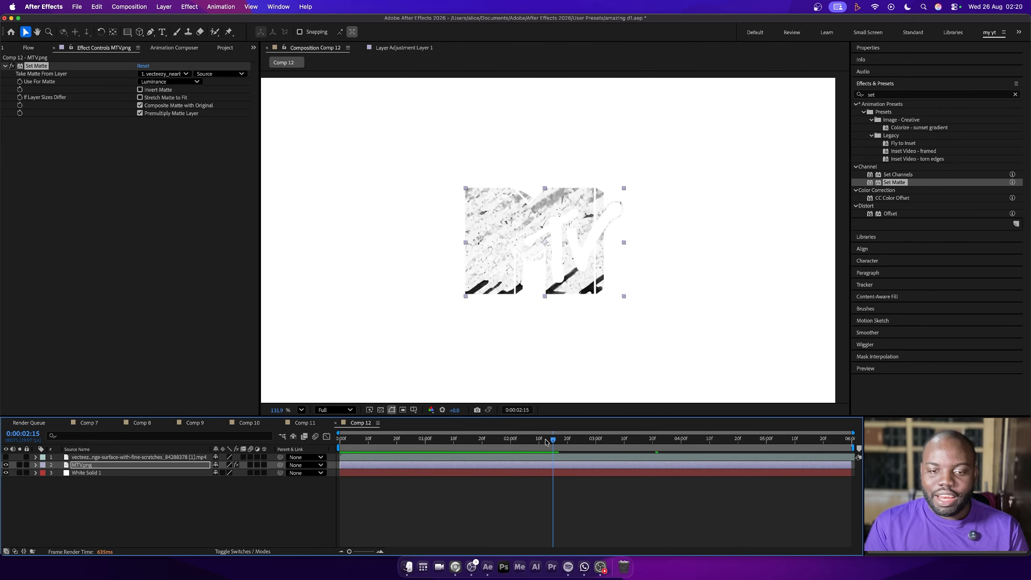
Split the MTV.png and grunge video layers at 0:00:02:00 and delete the video's second part
left_click(511, 445)
left_click(514, 464)
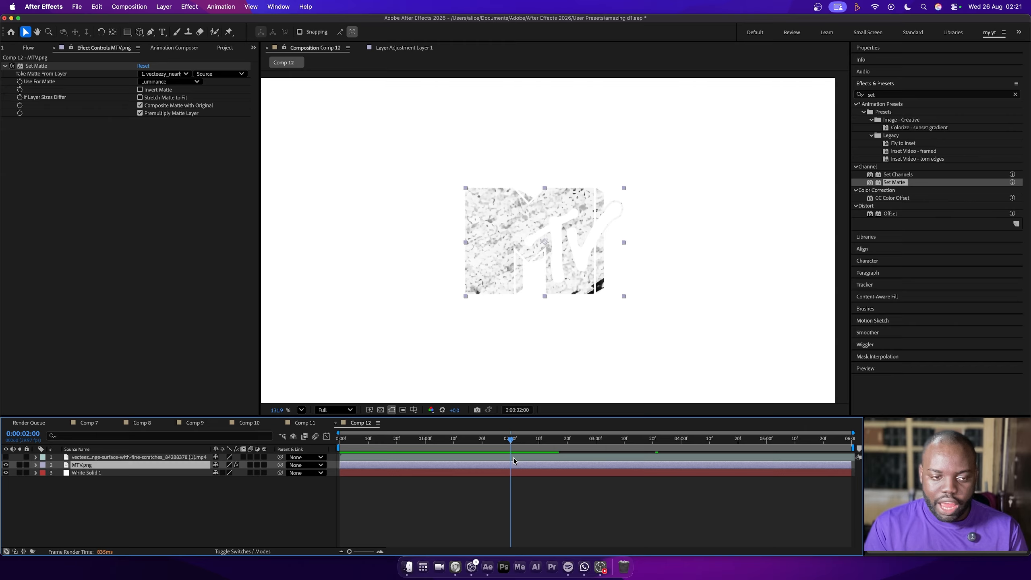
key("super+shift+d")
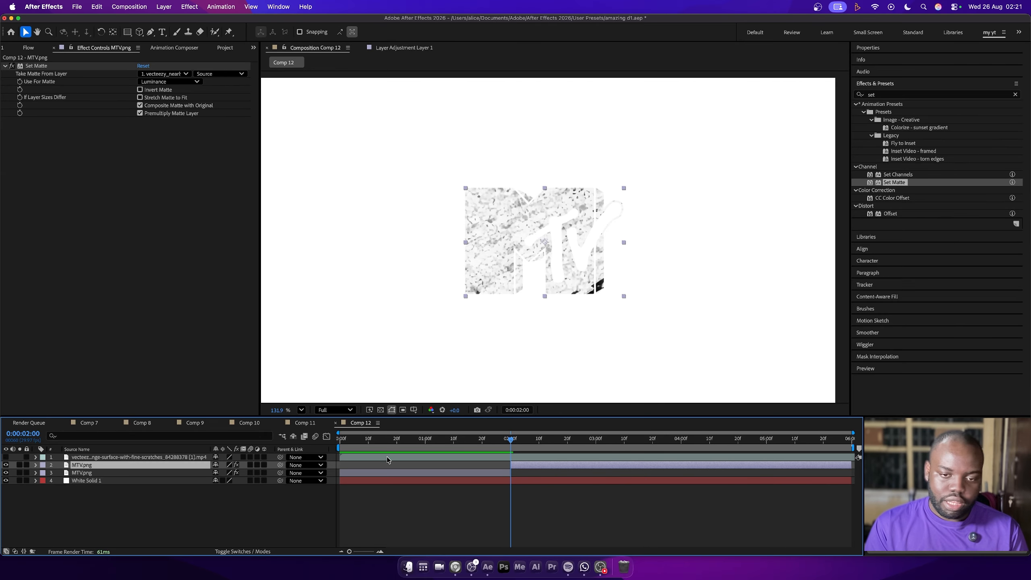
left_click(504, 458)
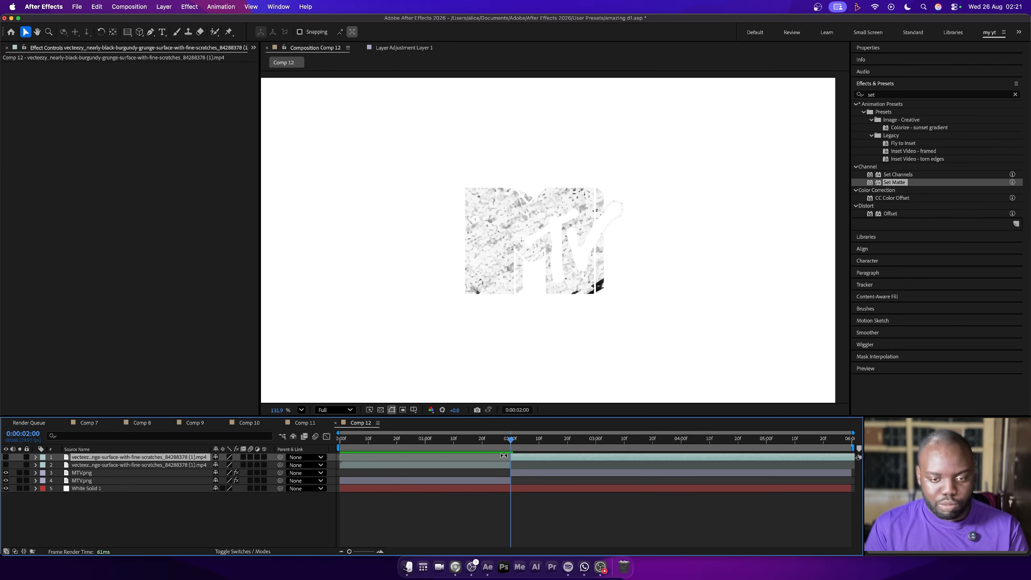
left_click(525, 466)
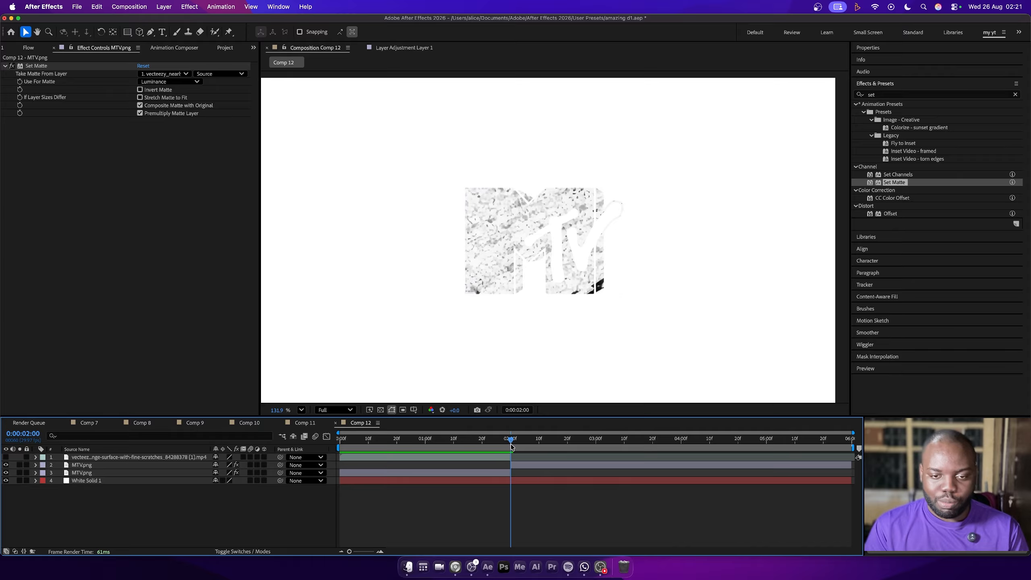
Remove the Set Matte effect from the MTV.png part that starts at 0:00:02:00
key("space")
left_click(531, 468)
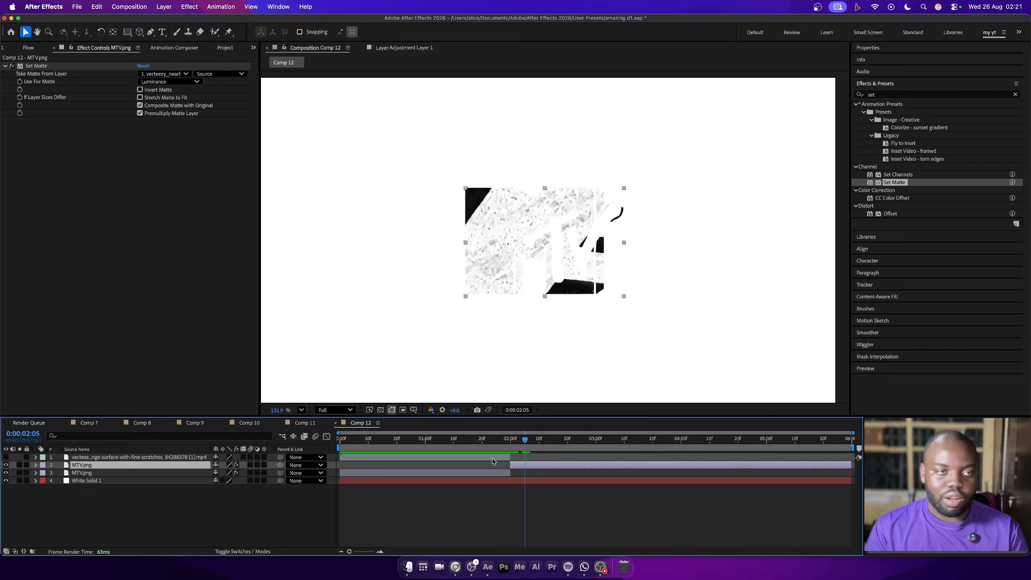
left_click(42, 67)
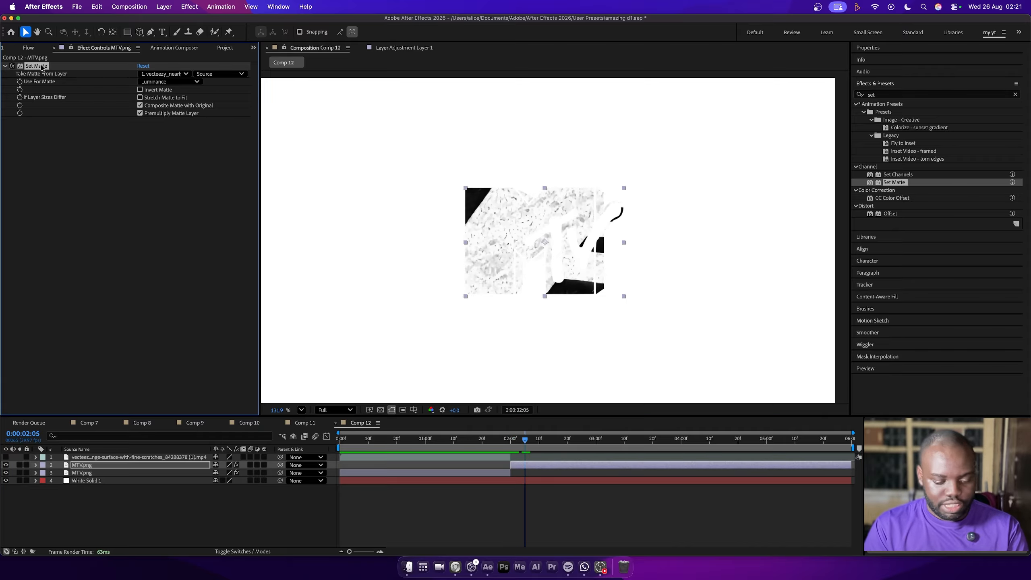
key("Delete")
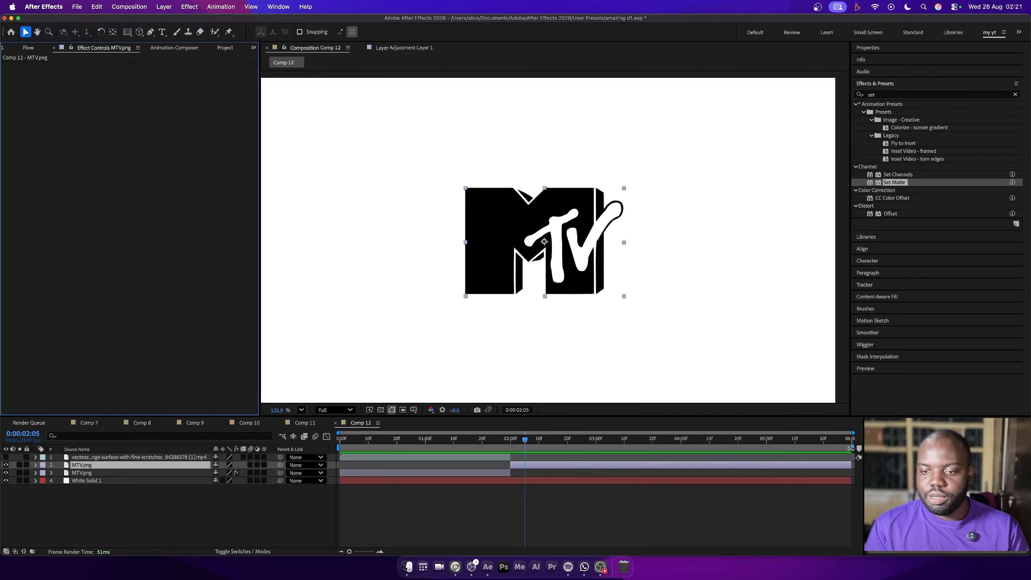
Shorten the work area to end at 0:00:03:00 and move the current time there
left_click_drag(852, 448, 596, 447)
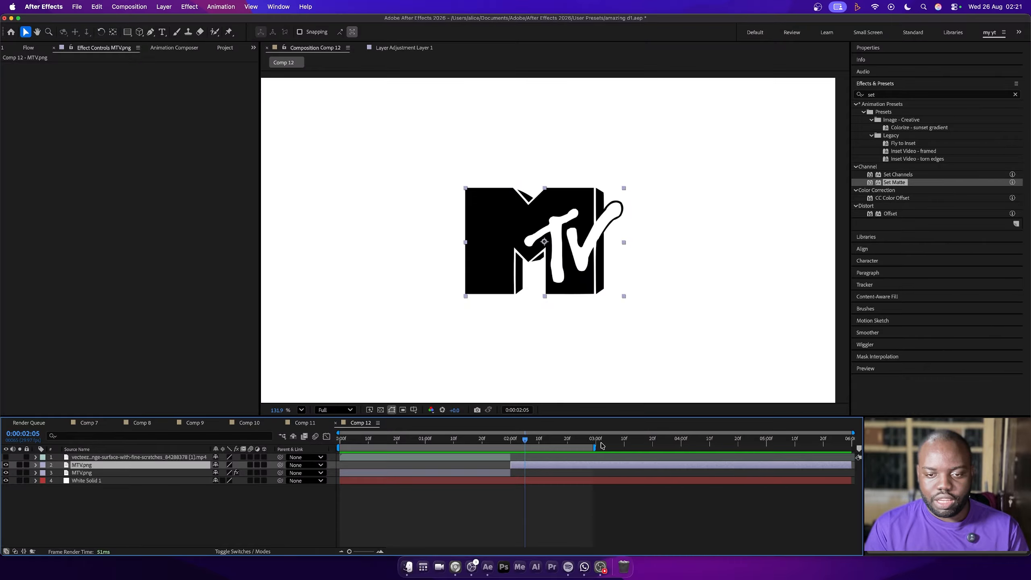
left_click(597, 447)
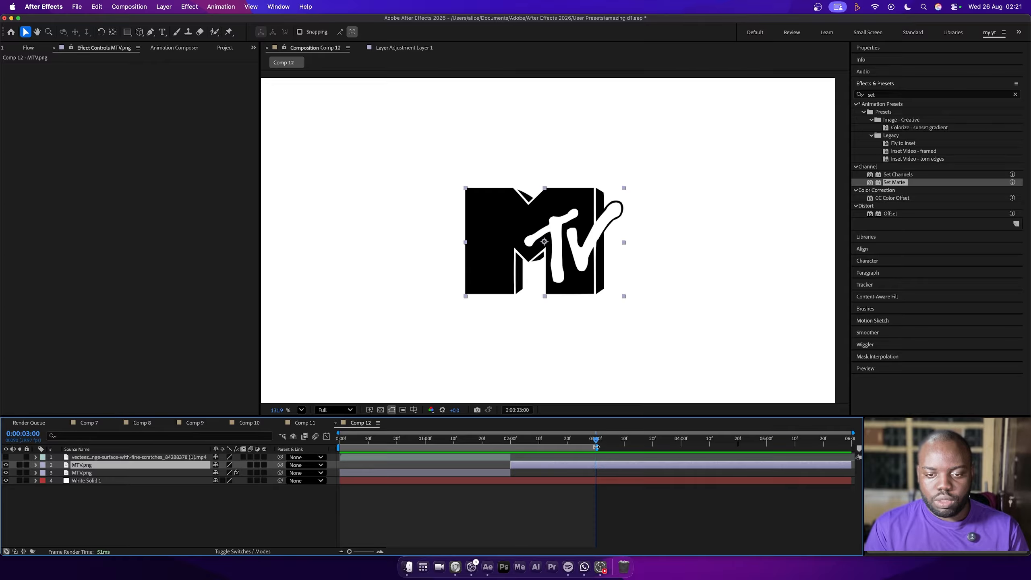
left_click(391, 507)
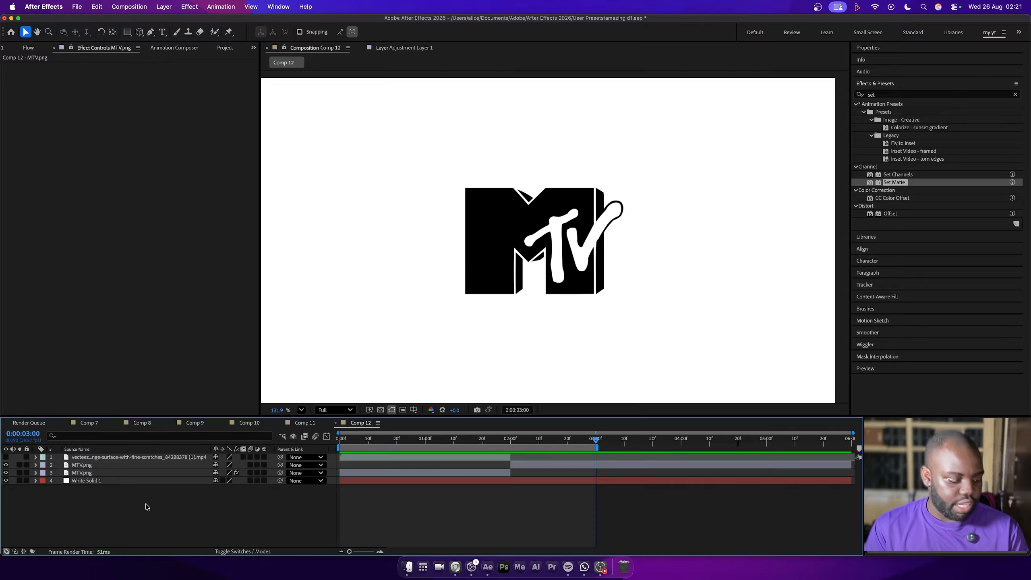
Create a new camera layer in Comp 12, accepting its settings, and open the choices for another new layer
right_click(90, 506)
mouse_move(134, 426)
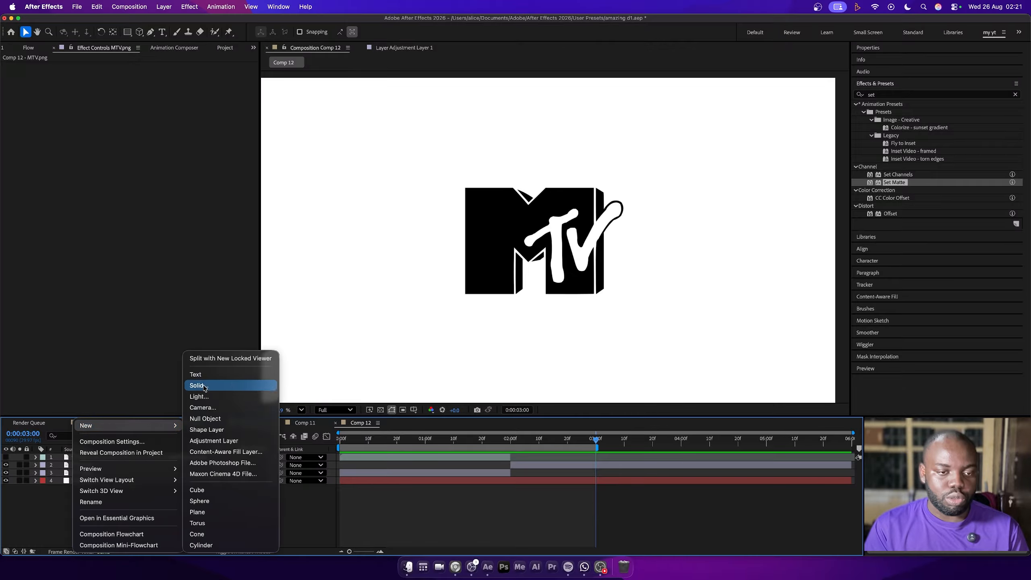
left_click(199, 408)
key("Return")
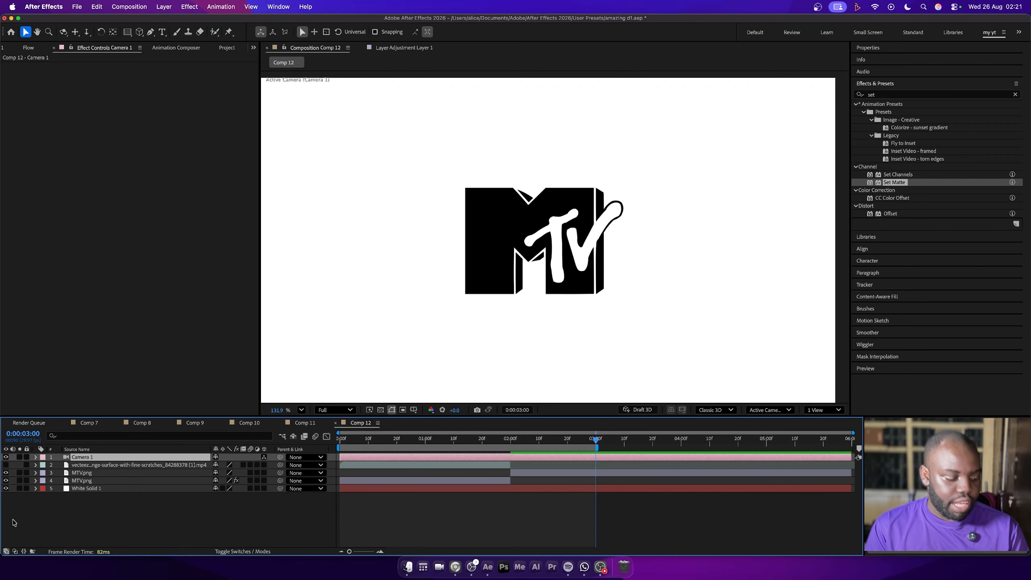
right_click(19, 524)
mouse_move(85, 426)
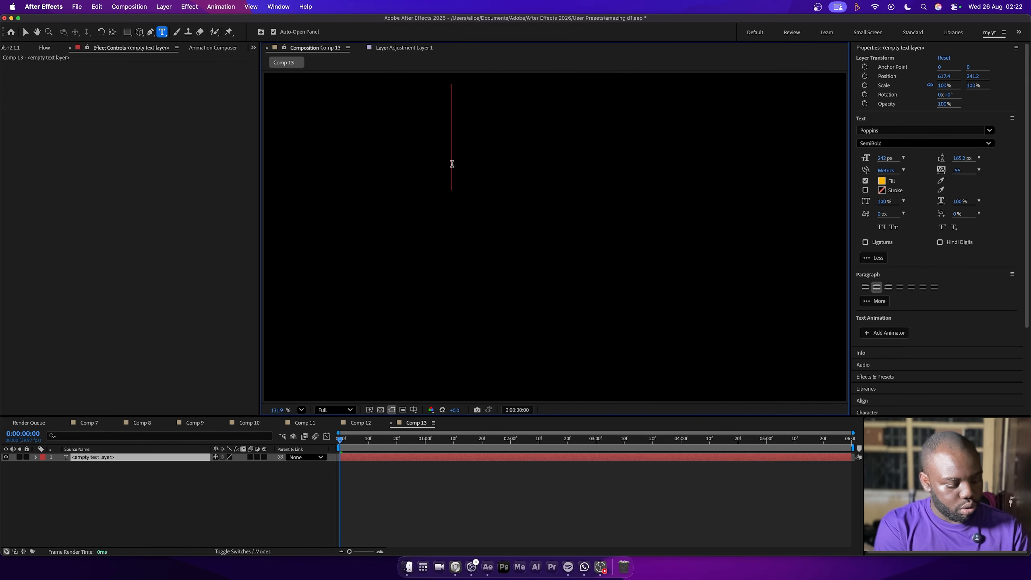
Enter a DESIGN line followed by three MOTION lines in the new text layer and set the leading to 188.2 px
type("DESIGN")
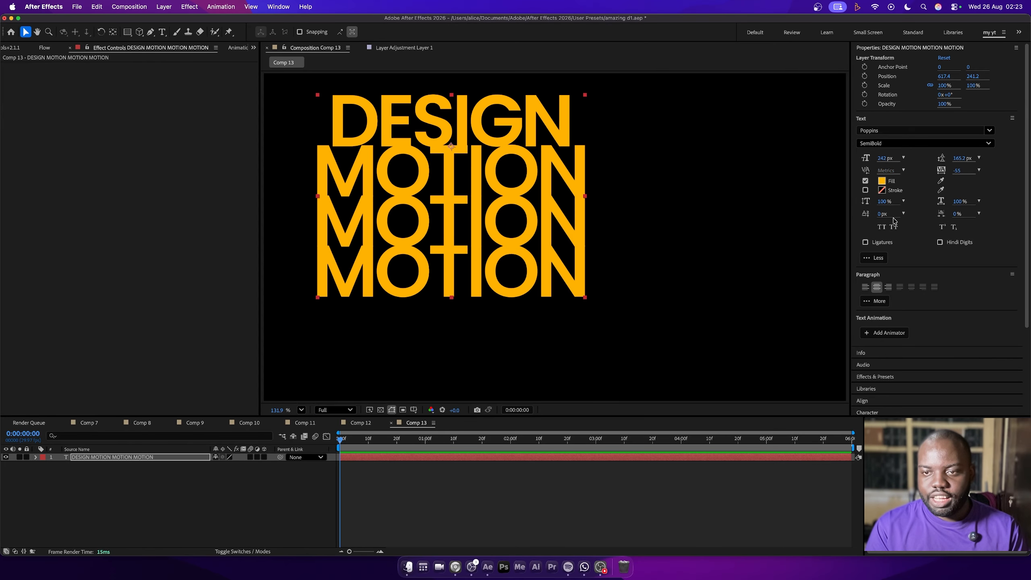
left_click_drag(959, 159, 967, 158)
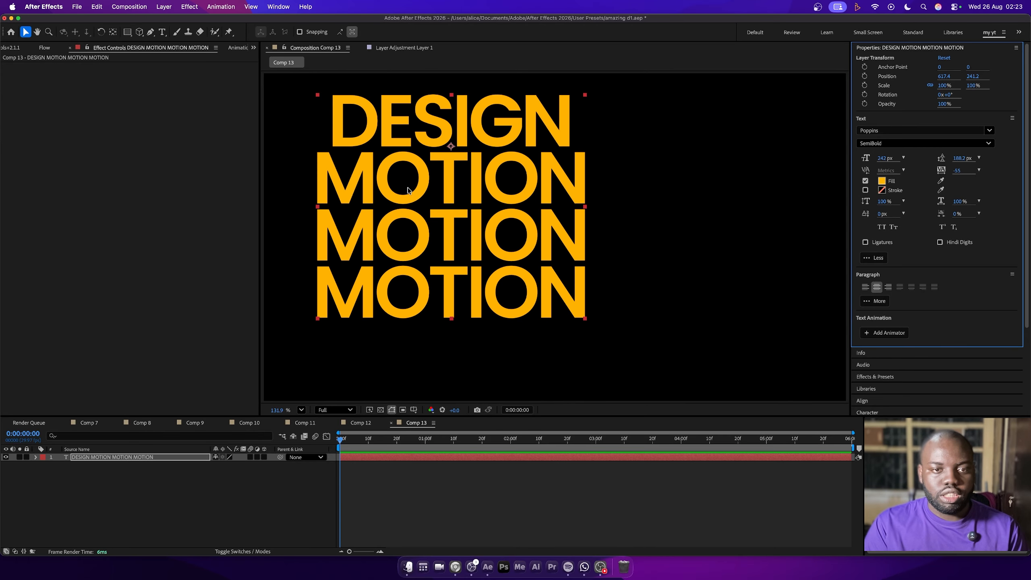
Turn off the fill of the three MOTION lines and give them a 1 px purple stroke
double_click(397, 180)
left_click_drag(329, 172, 633, 283)
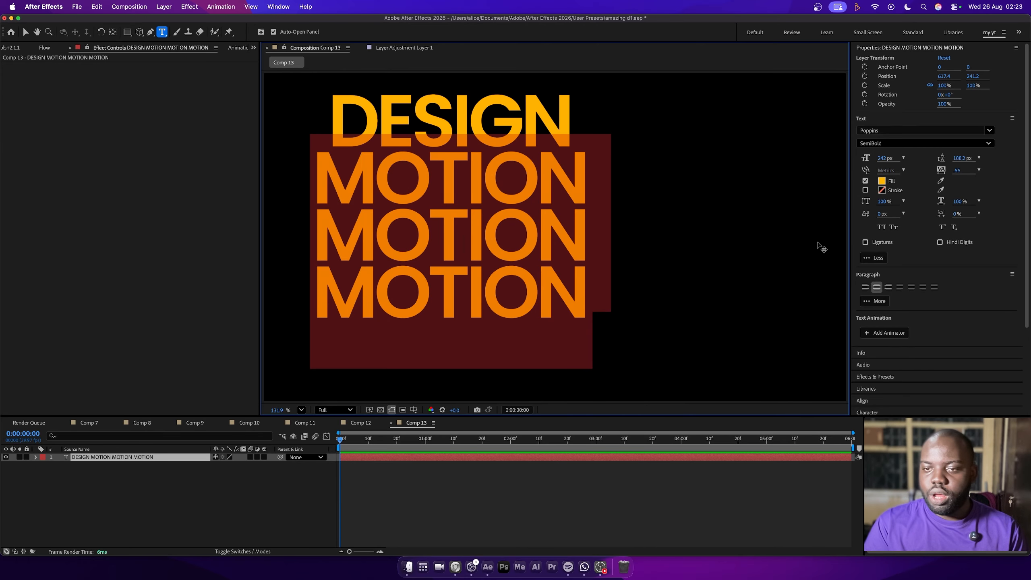
left_click(866, 182)
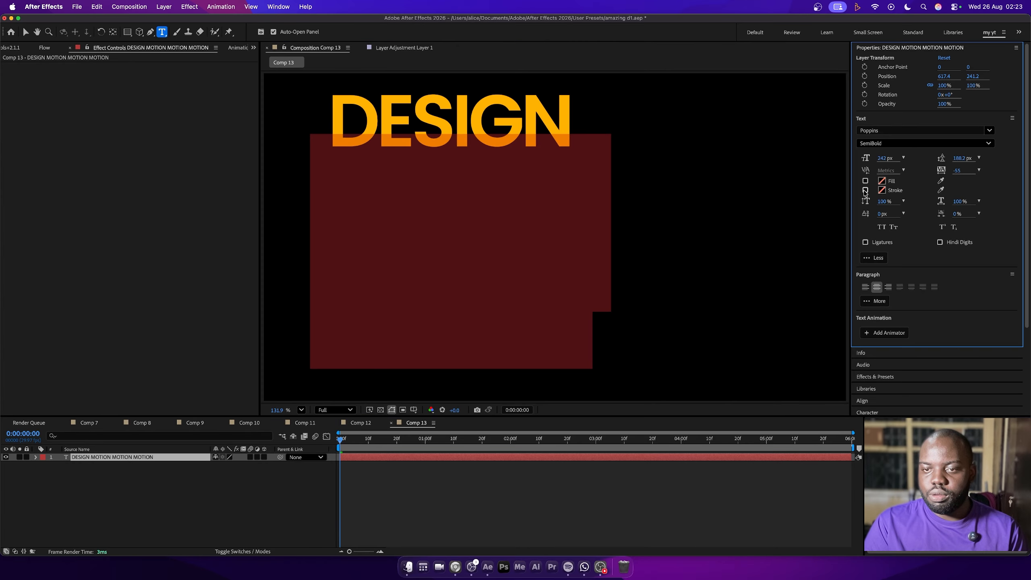
left_click(866, 190)
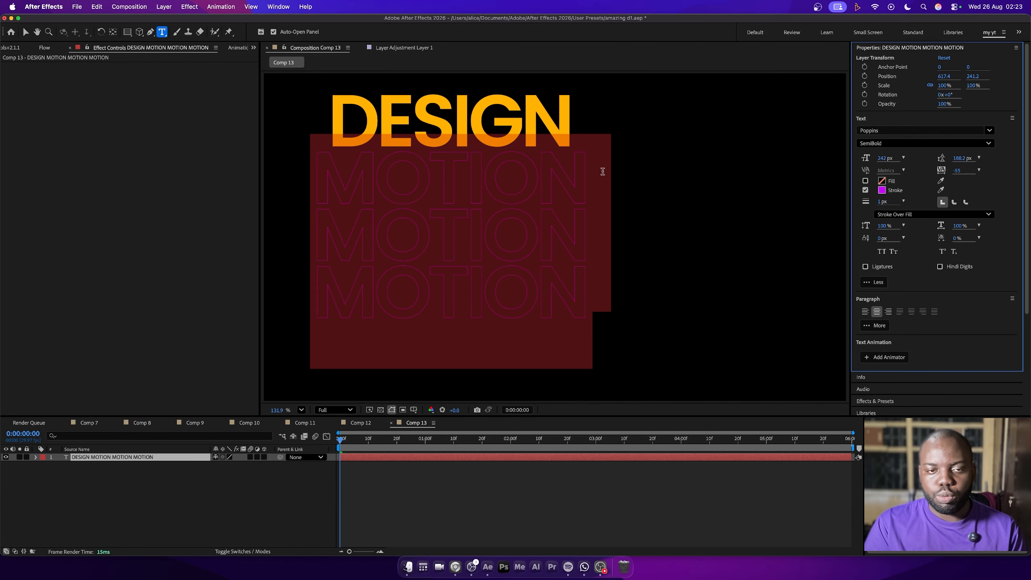
Enlarge the word DESIGN to 270 px to match the width of the MOTION lines, and finish editing the text
left_click(362, 115)
double_click(413, 114)
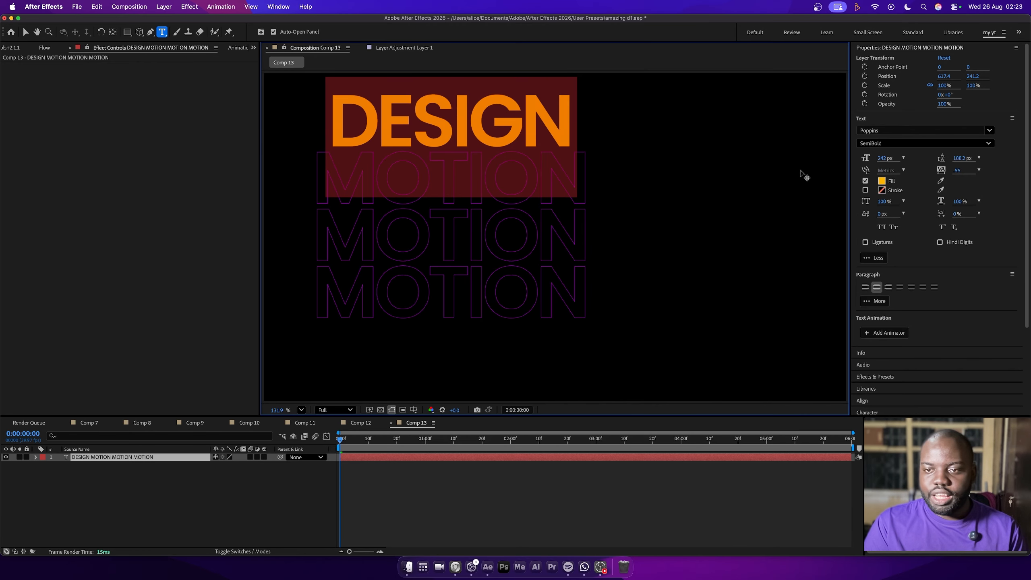
left_click_drag(885, 158, 897, 158)
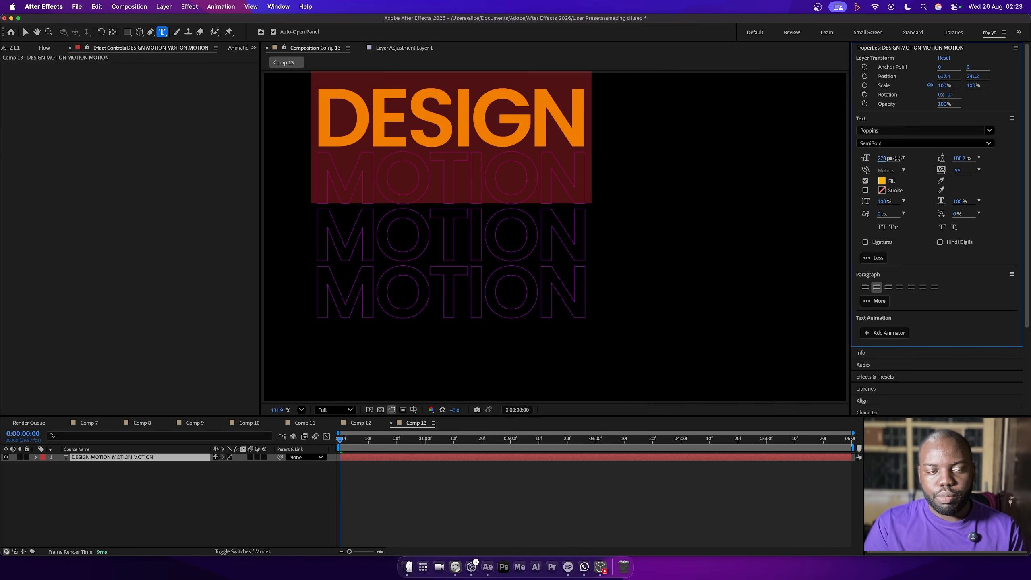
left_click(25, 34)
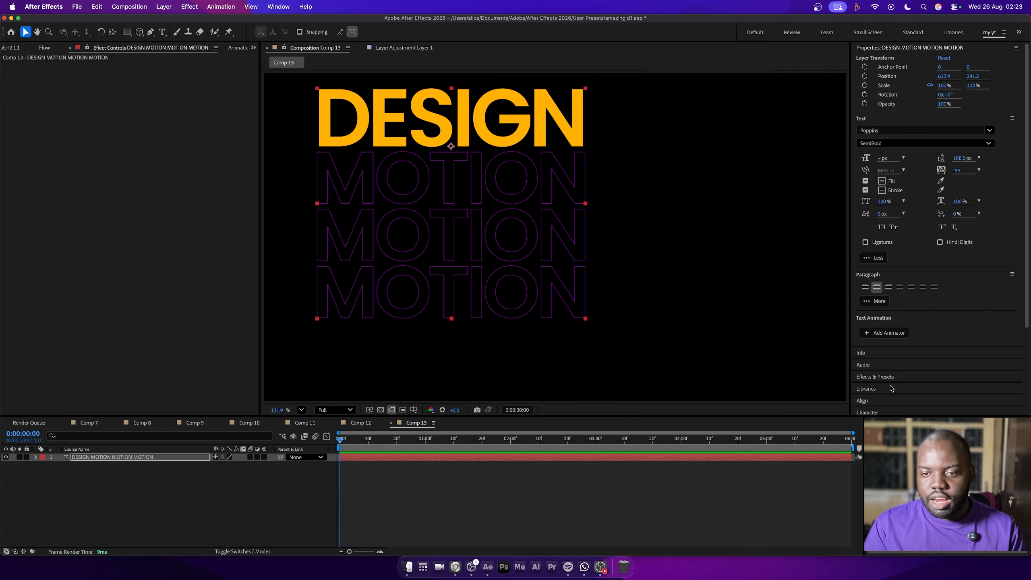
Center the DESIGN MOTION text layer horizontally and vertically in the composition
left_click(879, 401)
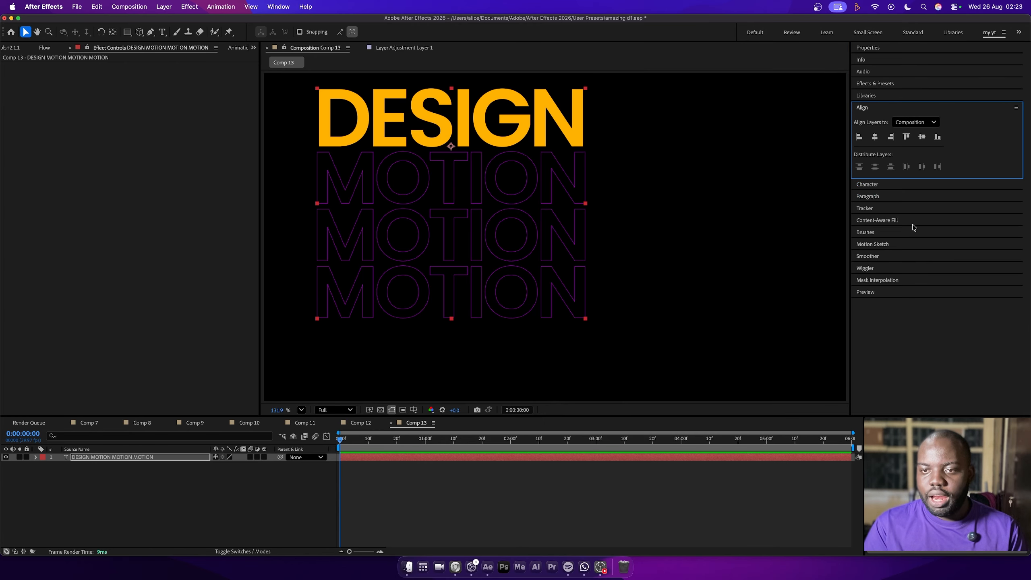
left_click(875, 137)
left_click(922, 137)
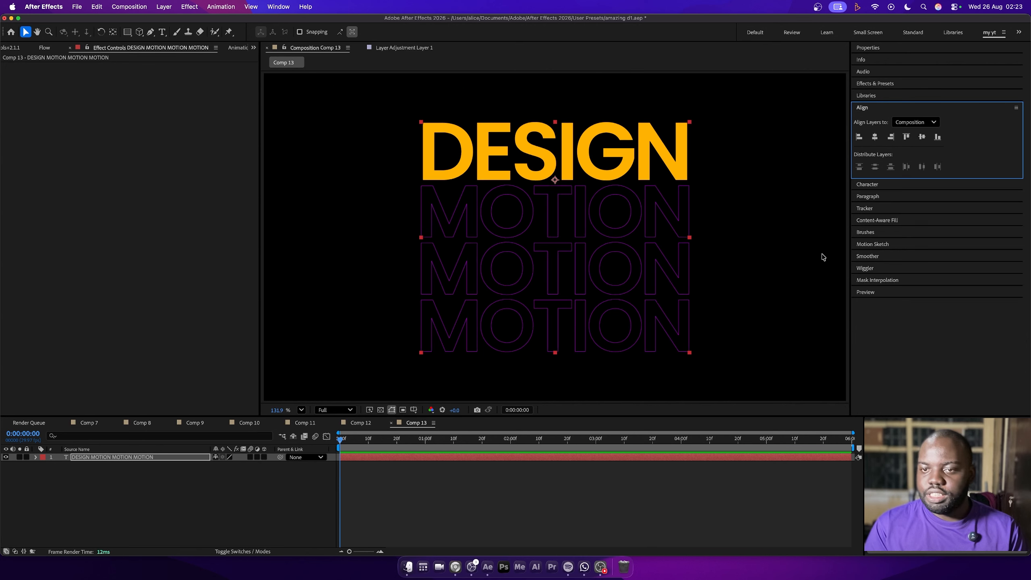
Pre-compose the text layer and resize the nested composition to 944 × 796 px so it fits closely around the text
right_click(108, 461)
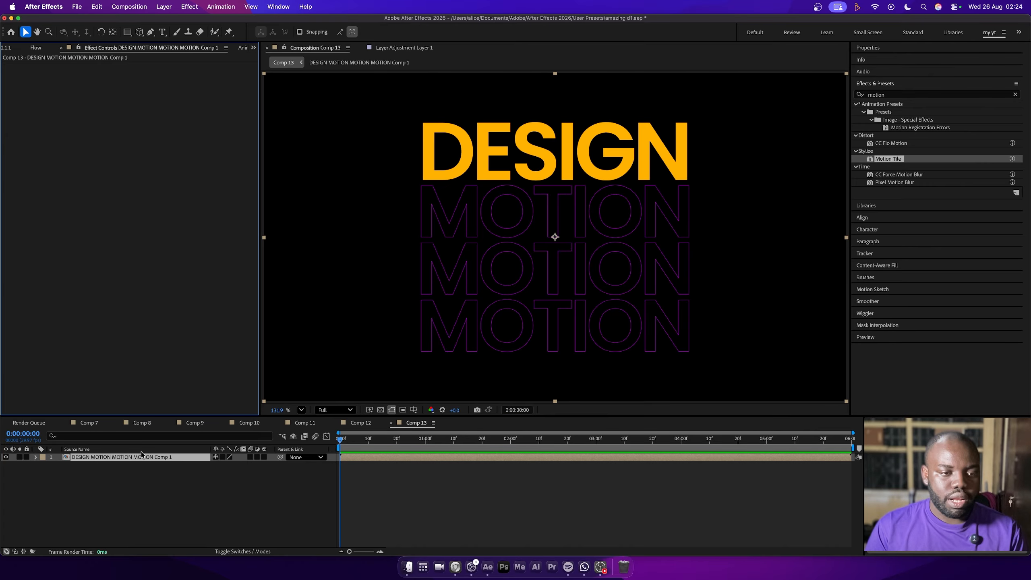
double_click(131, 458)
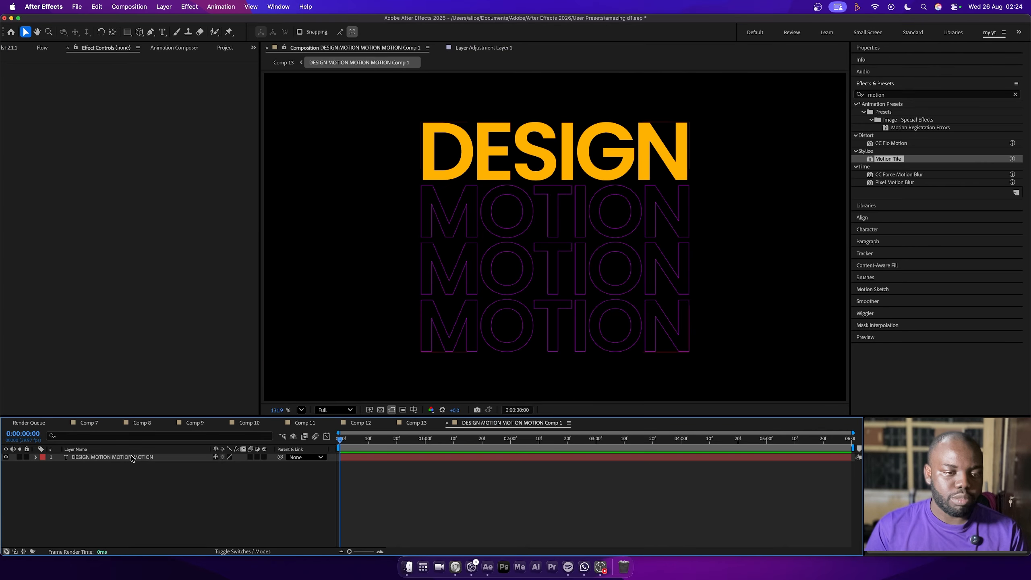
right_click(131, 500)
left_click(162, 441)
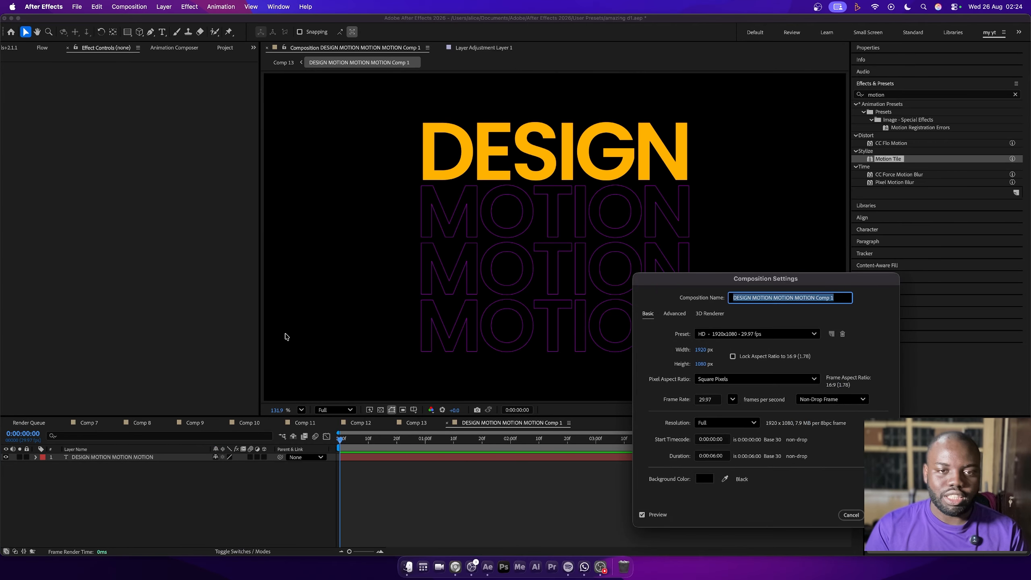
left_click_drag(702, 351, 577, 357)
left_click_drag(695, 356, 595, 369)
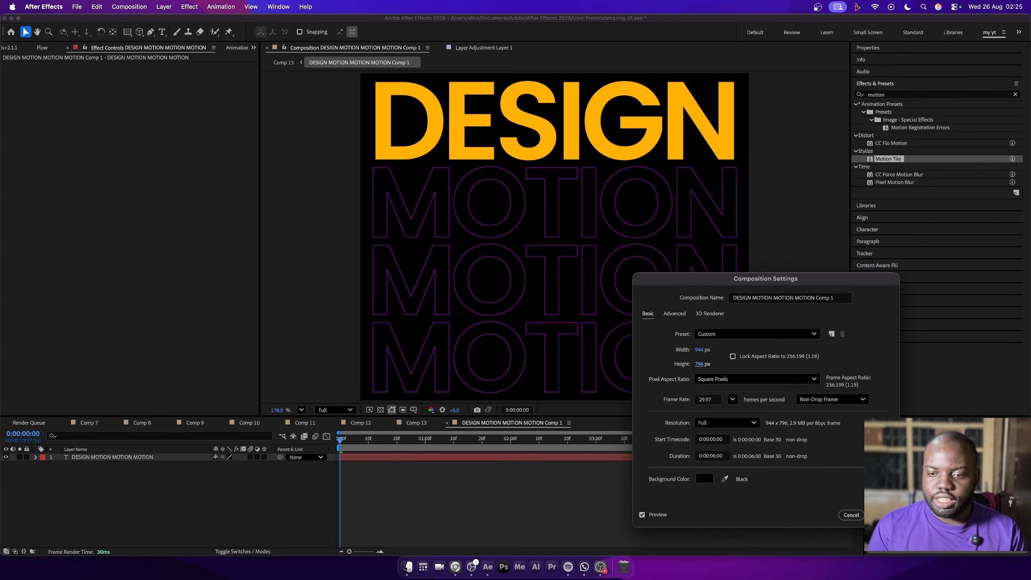
key("Return")
Apply Motion Tile to the nested text layer in Comp 13 and set its output height to 470
left_click(406, 423)
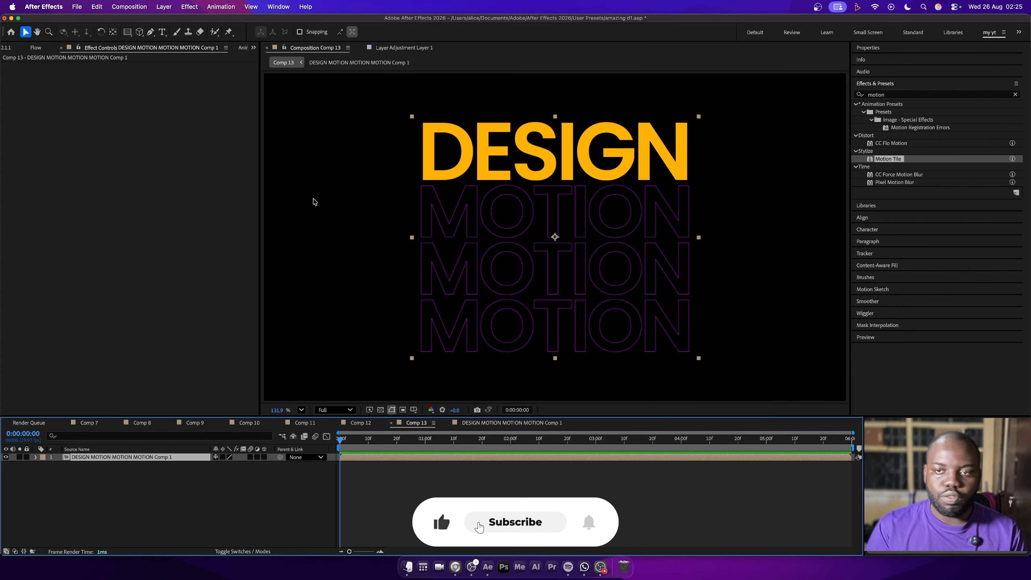
left_click(910, 95)
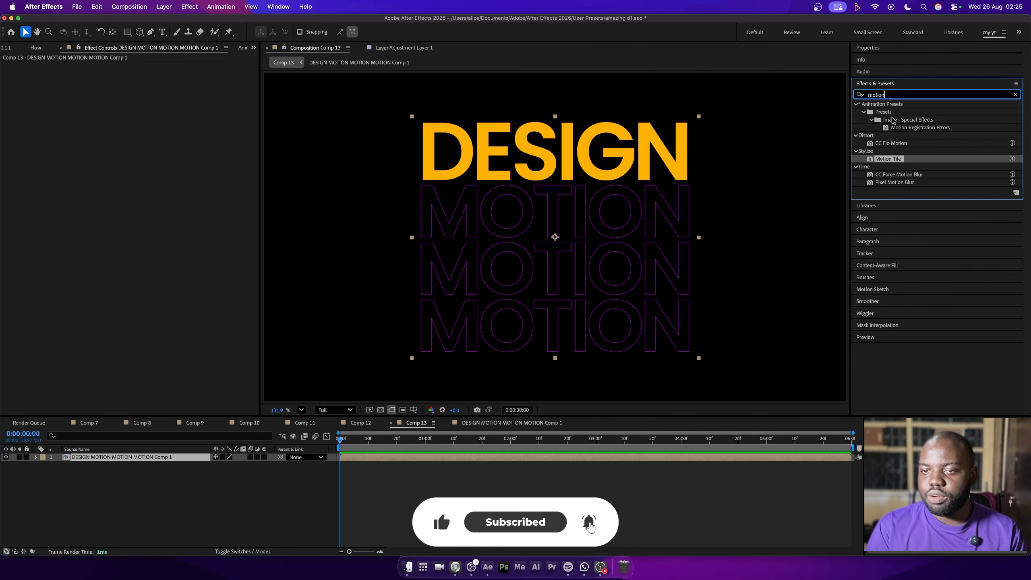
double_click(893, 162)
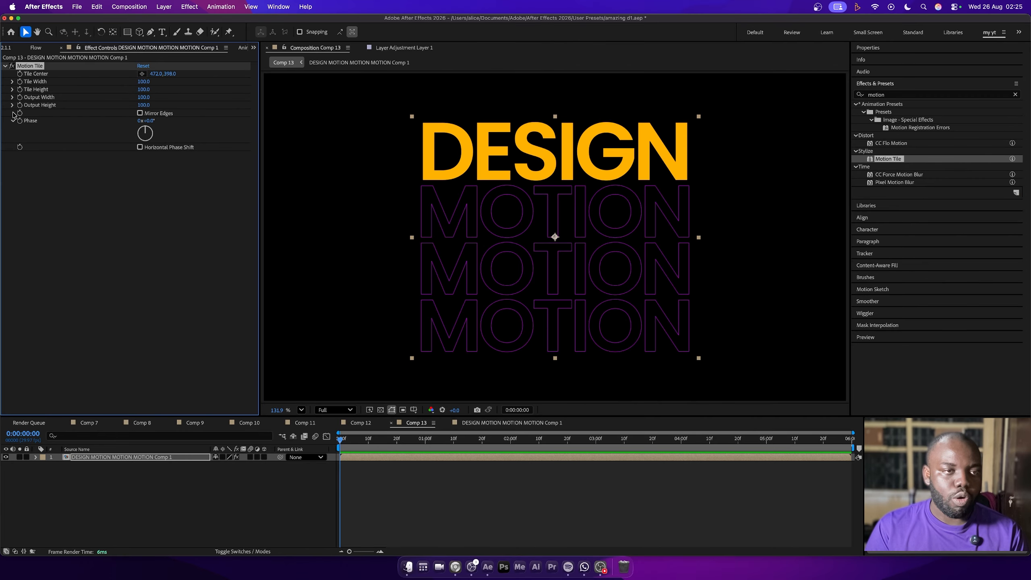
left_click_drag(143, 107, 156, 105)
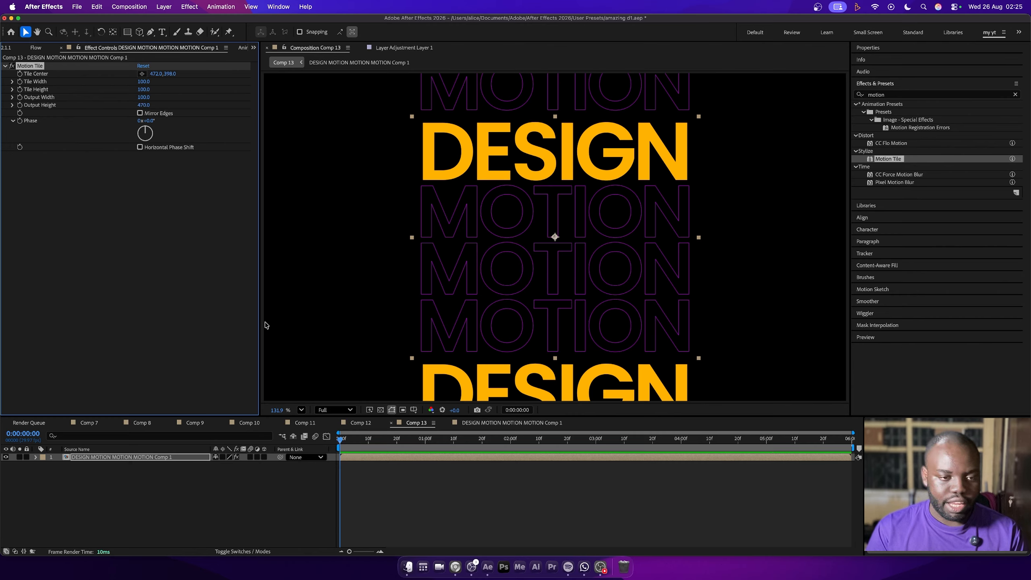
Make the nested text layer 3D and set its X Rotation to -50°
left_click(264, 458)
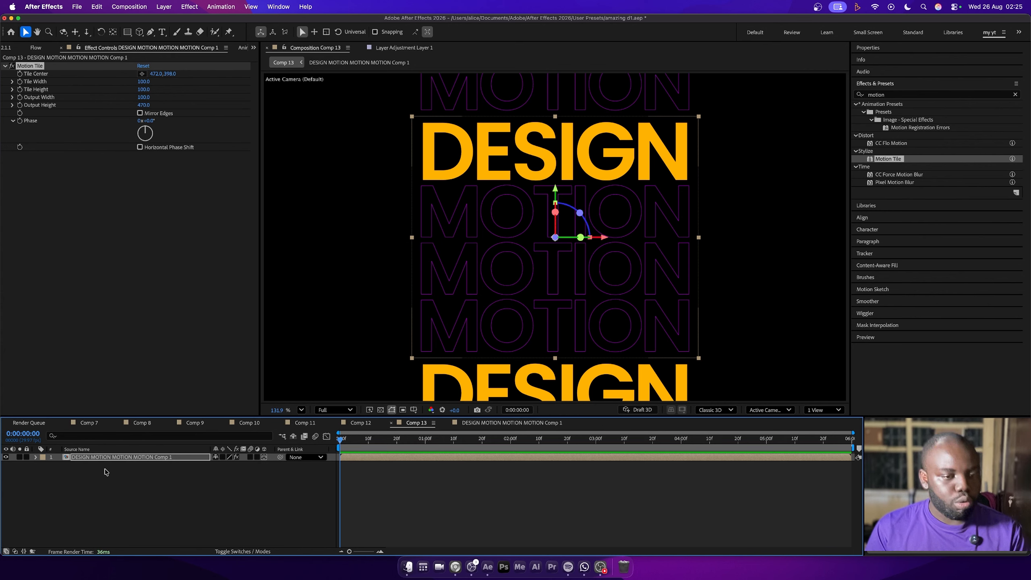
key("r")
left_click_drag(226, 473, 206, 475)
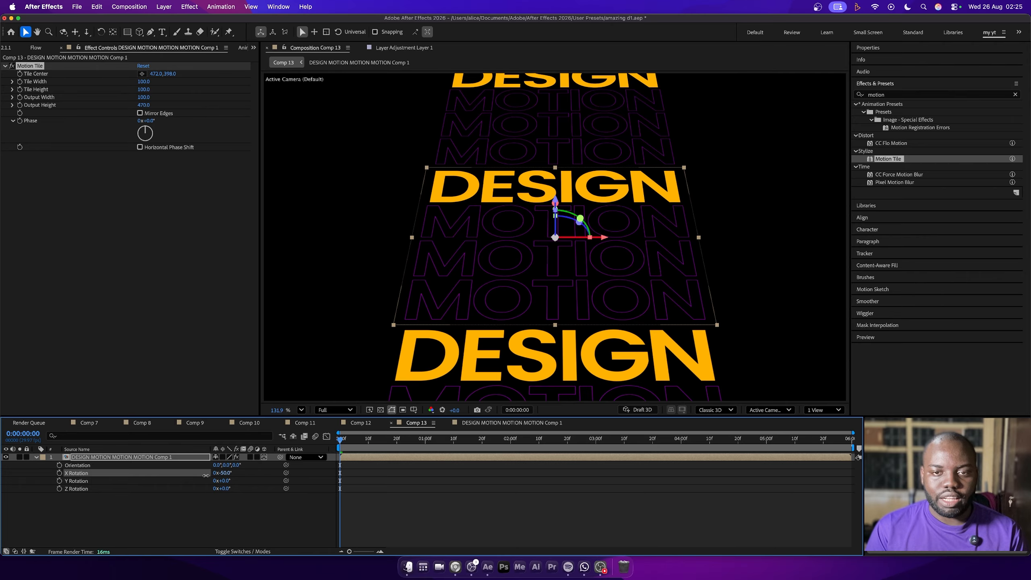
left_click(128, 521)
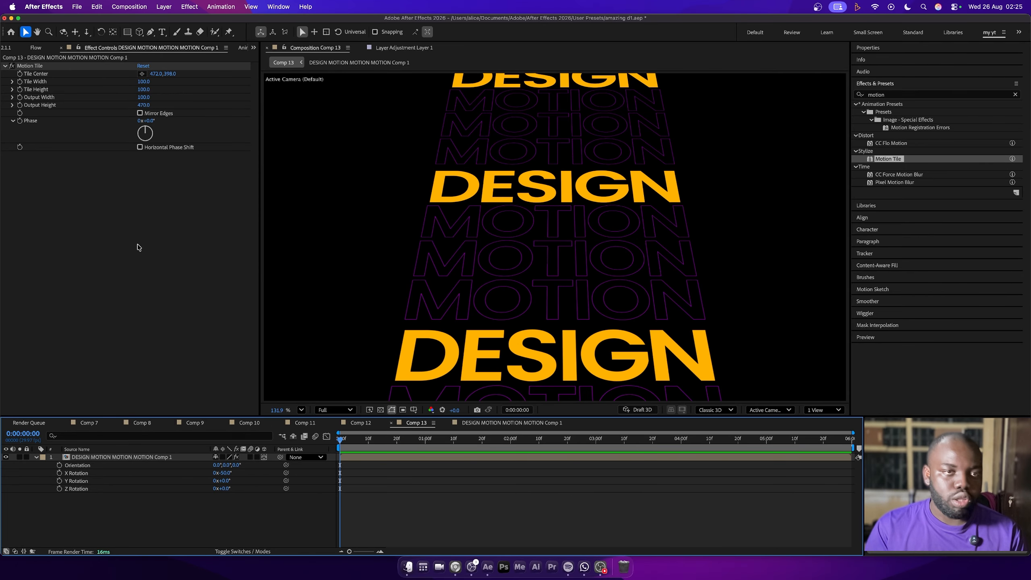
Draw a magenta rectangle about 1201 × 497 px on a new shape layer over the middle of the text
double_click(127, 32)
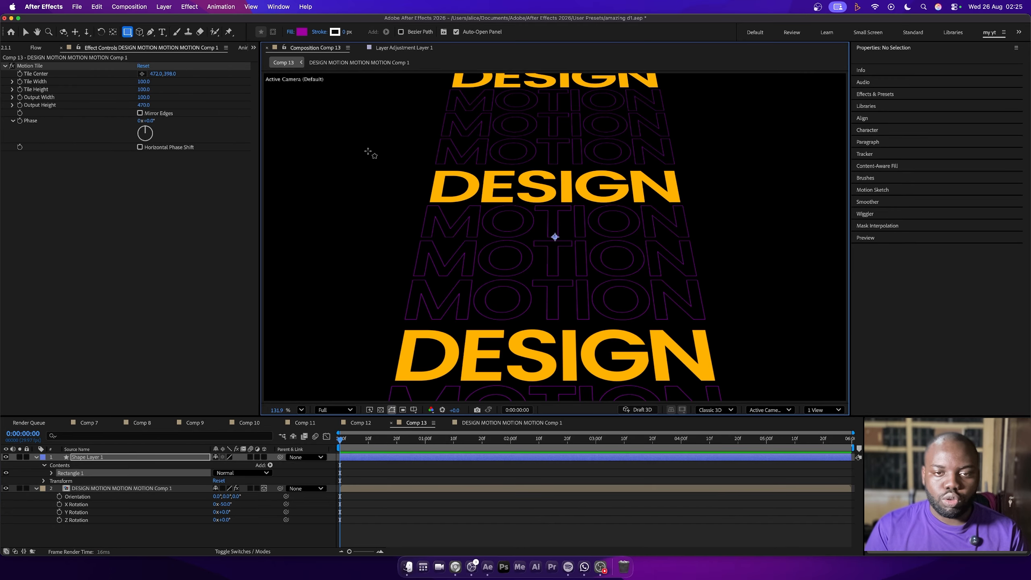
left_click_drag(366, 150, 731, 301)
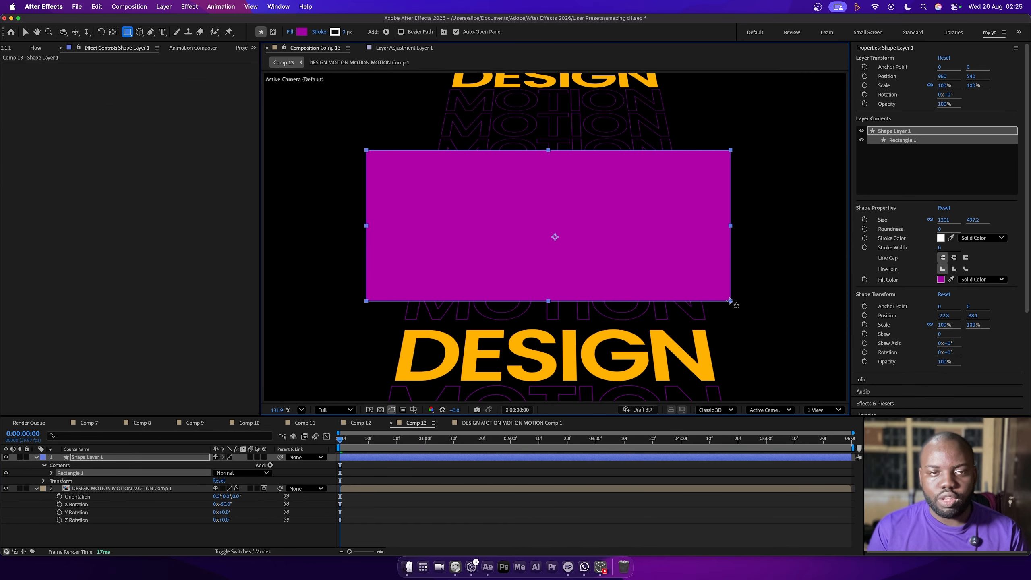
left_click(76, 7)
key("Escape")
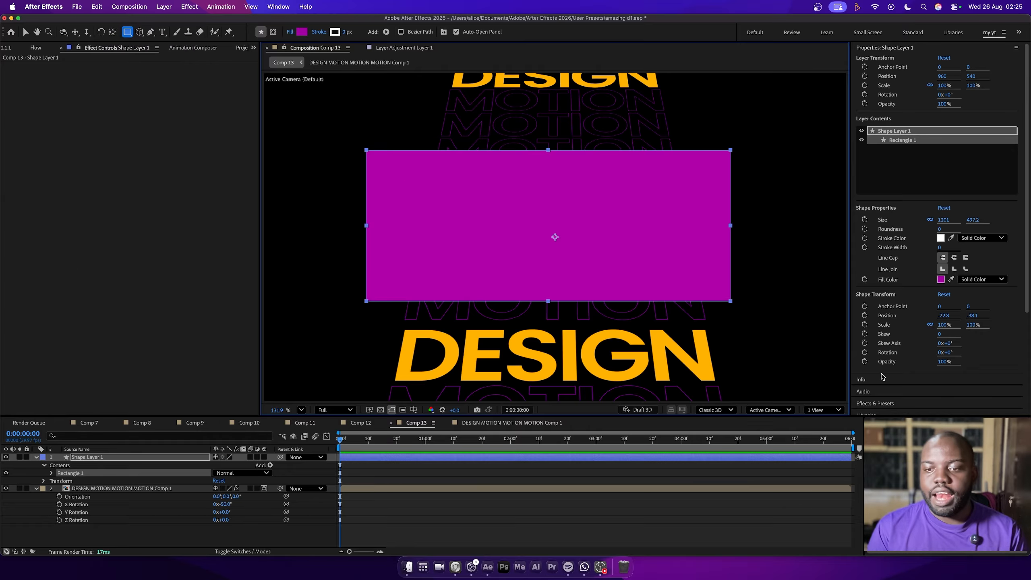
Center the magenta rectangle horizontally and vertically in the composition
scroll(894, 394, "down", 5)
left_click(862, 290)
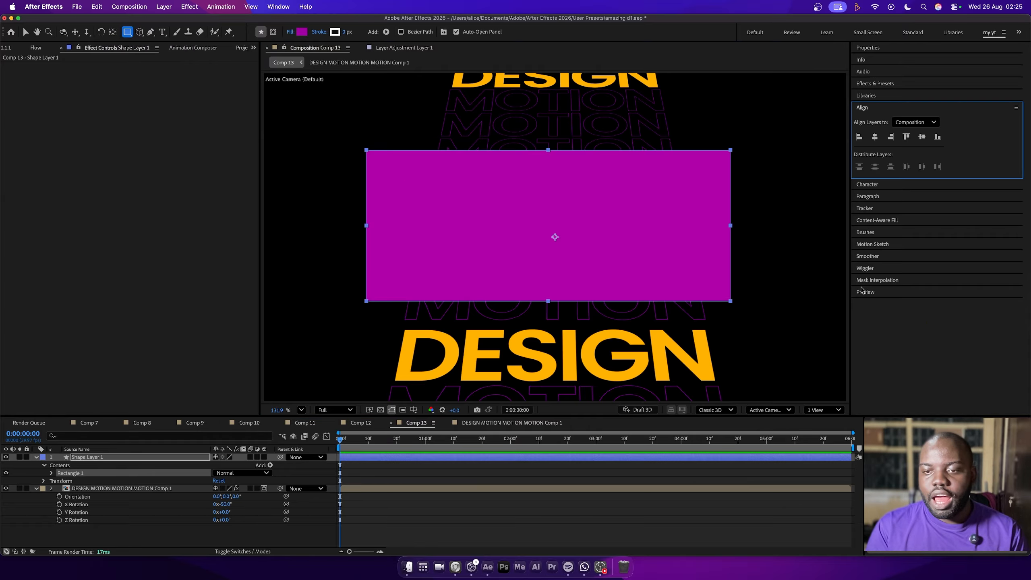
left_click(875, 137)
left_click(922, 137)
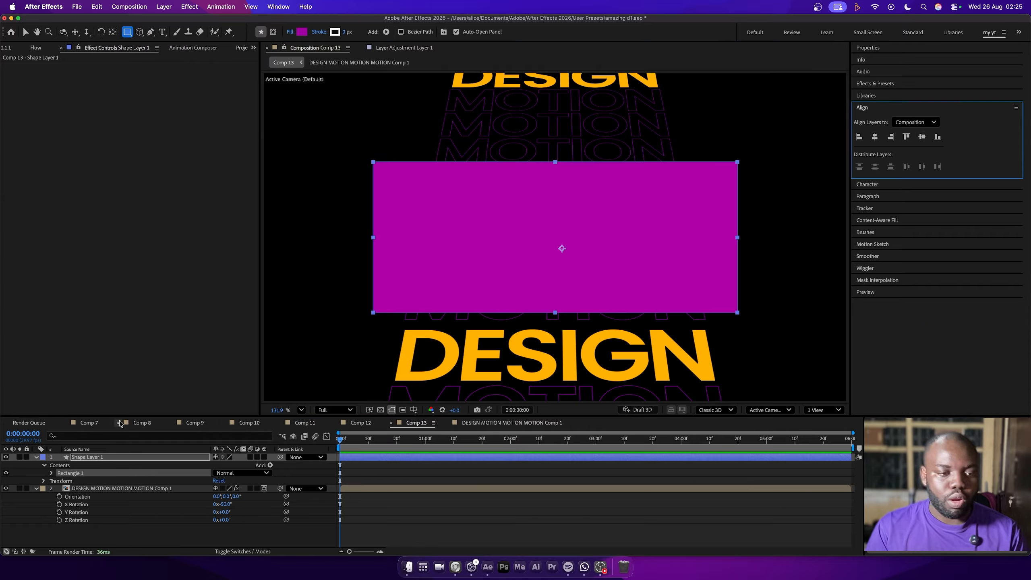
Use Shape Layer 1 as the track matte of the nested text layer
left_click(121, 488)
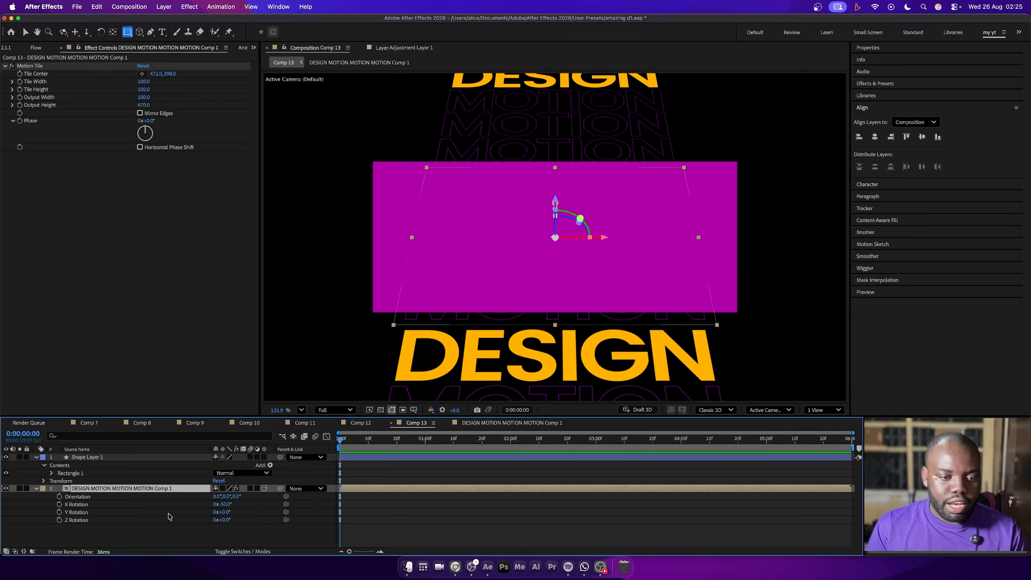
left_click(236, 552)
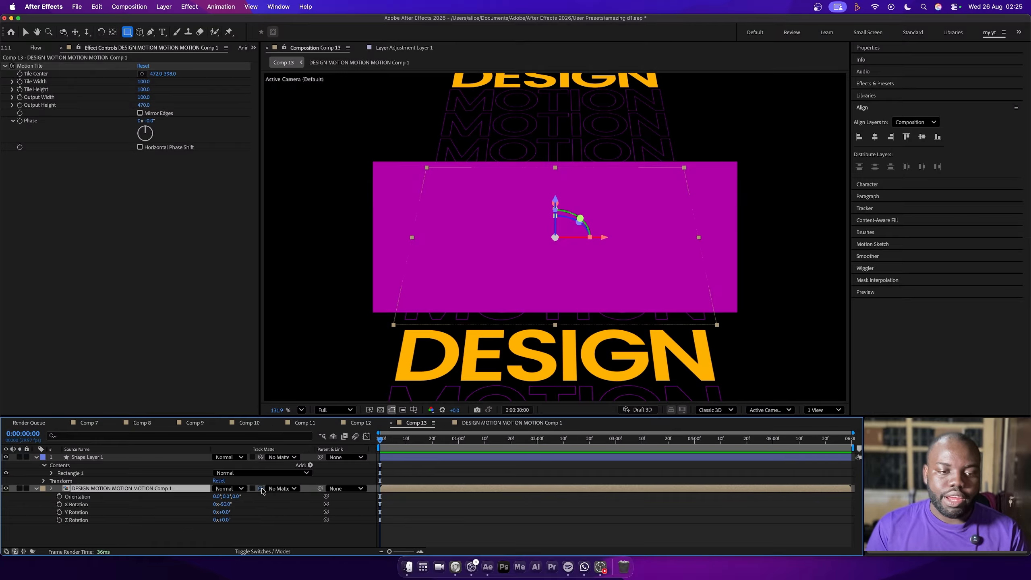
left_click_drag(262, 491, 92, 461)
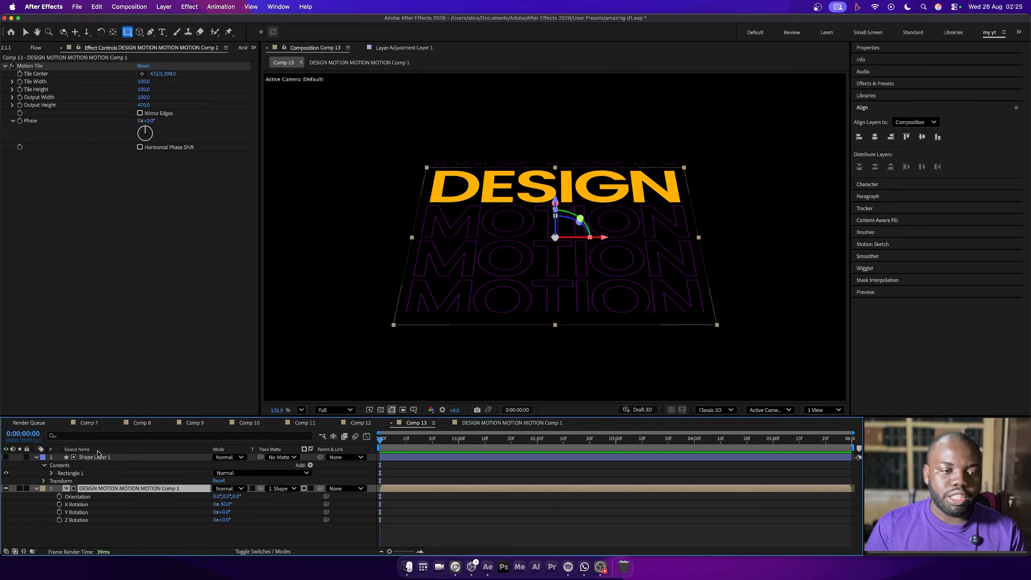
Apply Fast Box Blur with a blur radius of 68 to the matte shape and shrink its rectangle slightly
left_click(108, 458)
left_click(891, 84)
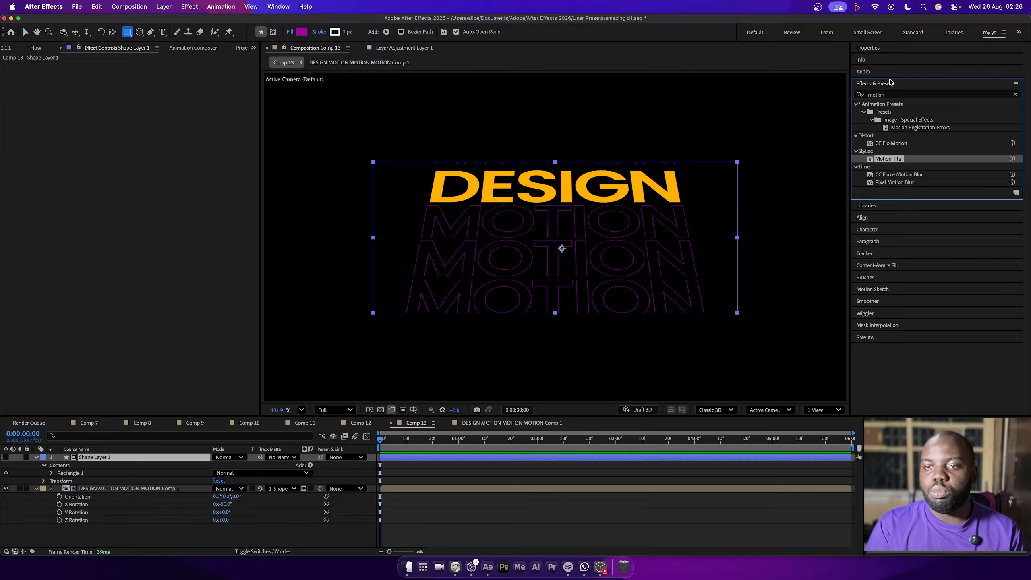
left_click(910, 94)
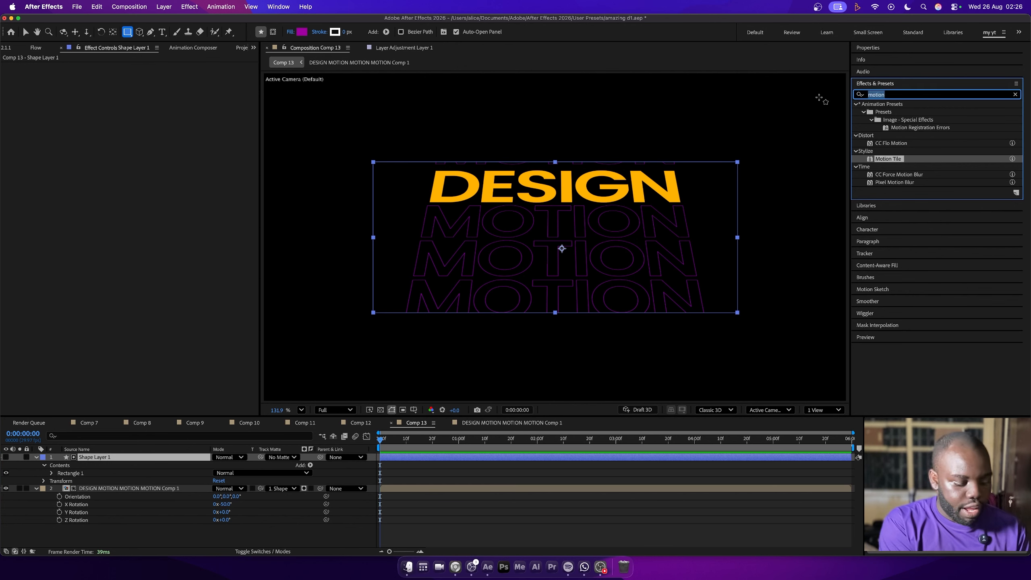
type("fast")
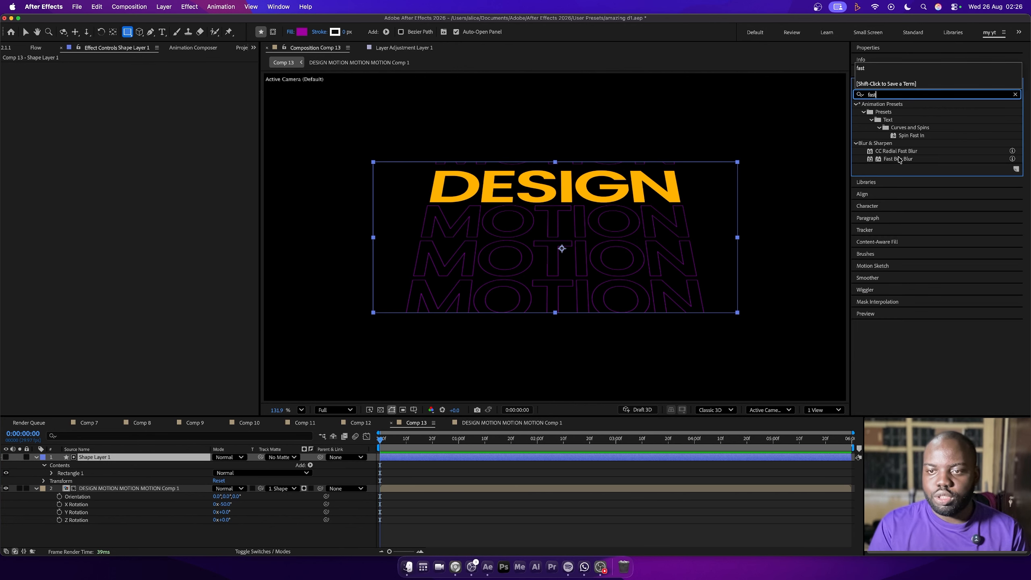
left_click_drag(898, 159, 671, 209)
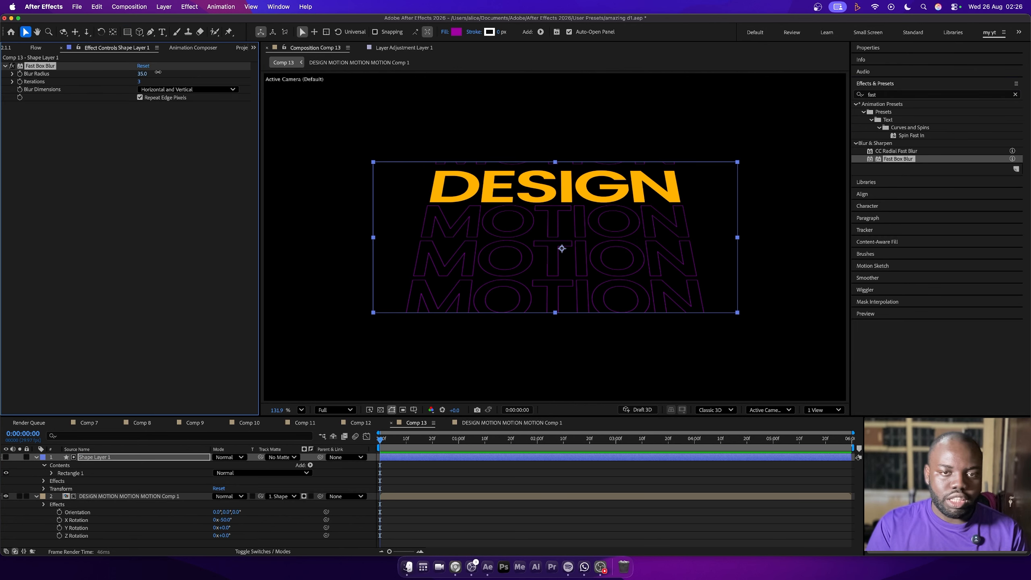
left_click_drag(158, 72, 173, 72)
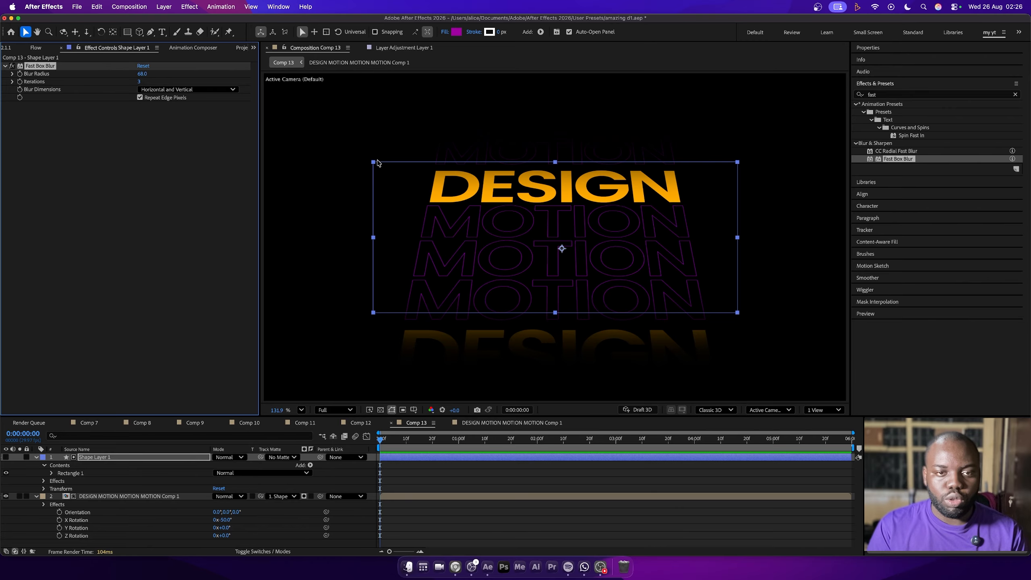
left_click_drag(374, 164, 408, 173)
At 2 seconds, set the nested text layer's Motion Tile center to 472, 685 and keyframe it
left_click(408, 499)
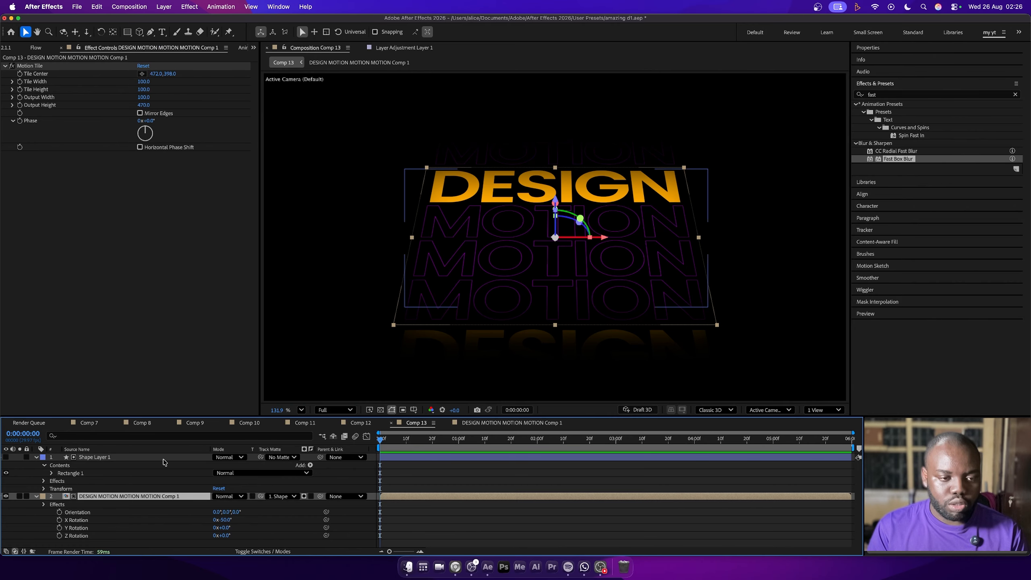
left_click(540, 451)
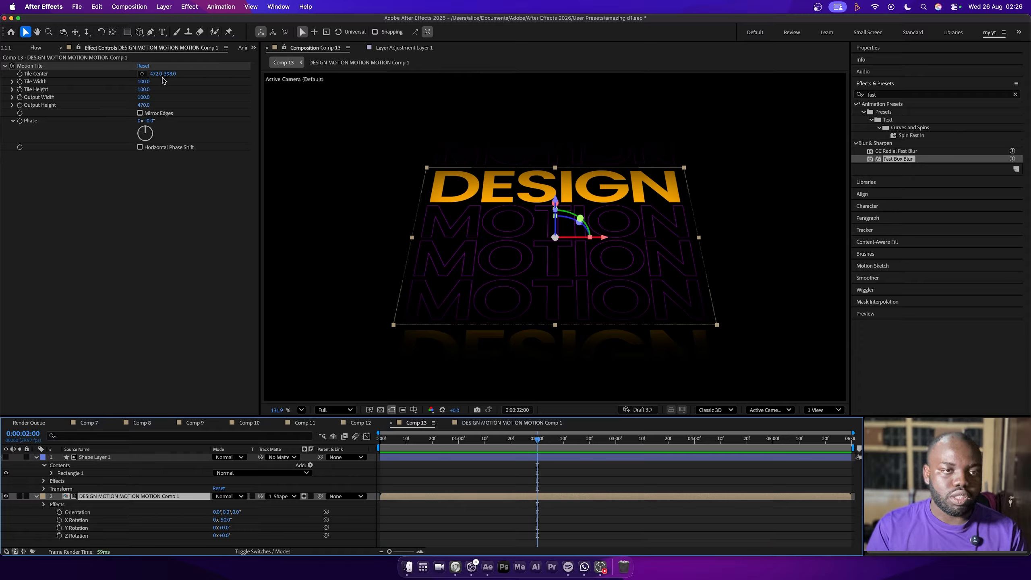
left_click_drag(174, 76, 300, 78)
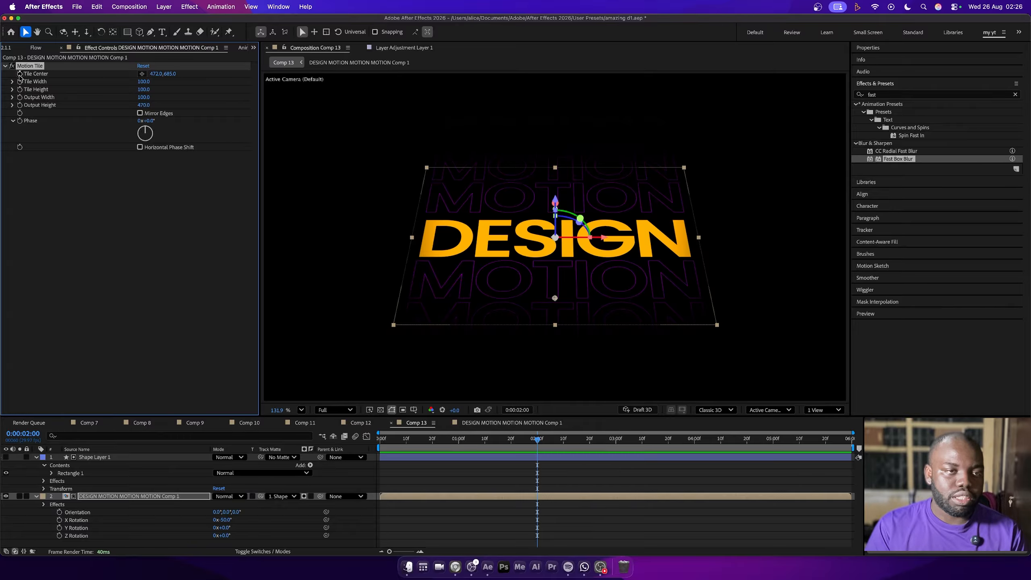
At the start of the composition, keyframe the Tile Center at 472, -6877
left_click_drag(533, 452, 311, 452)
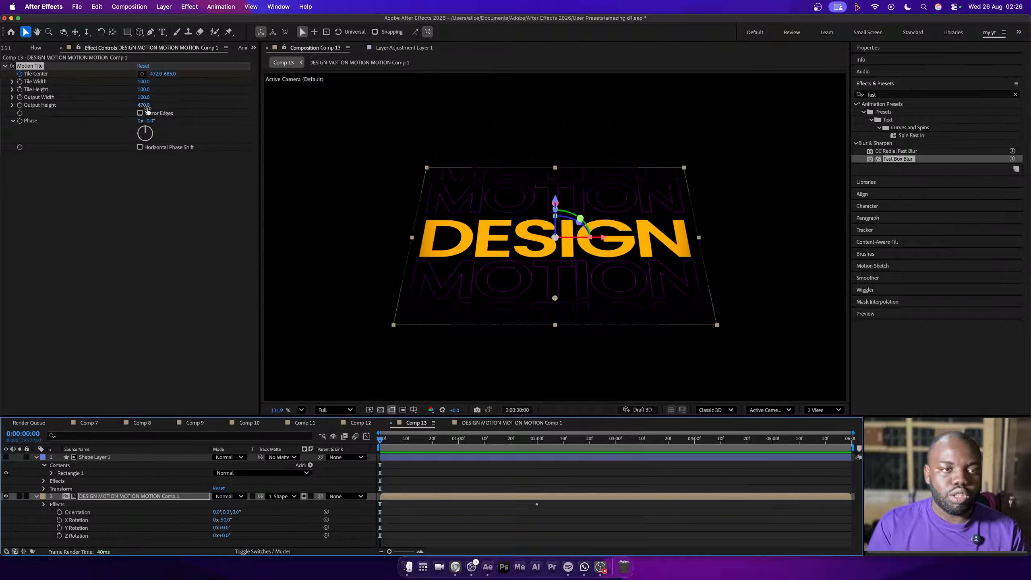
left_click_drag(169, 76, 9, 36)
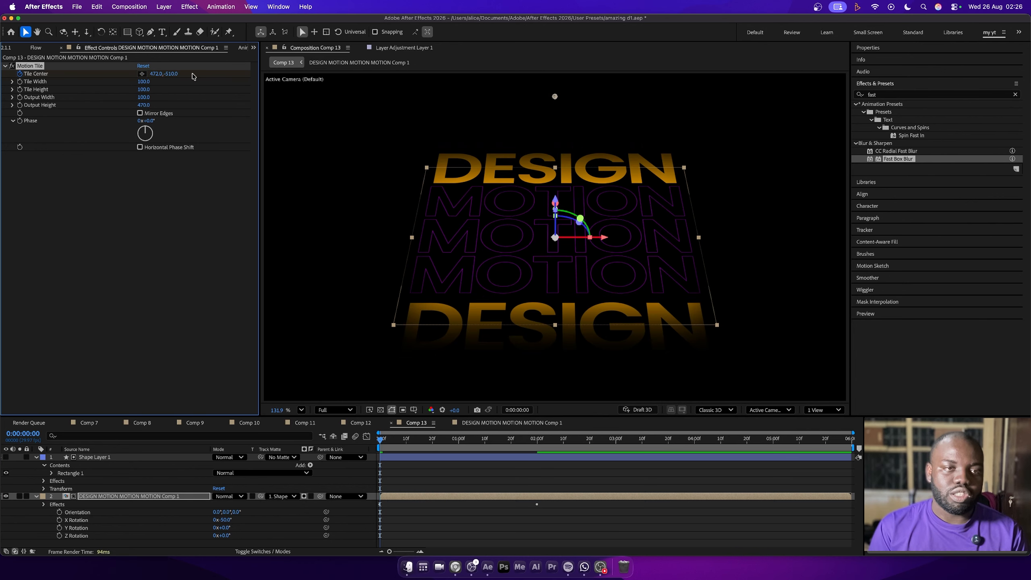
mouse_move(170, 78)
left_mouse_down()
mouse_move(56, 79)
mouse_move(187, 74)
left_mouse_up()
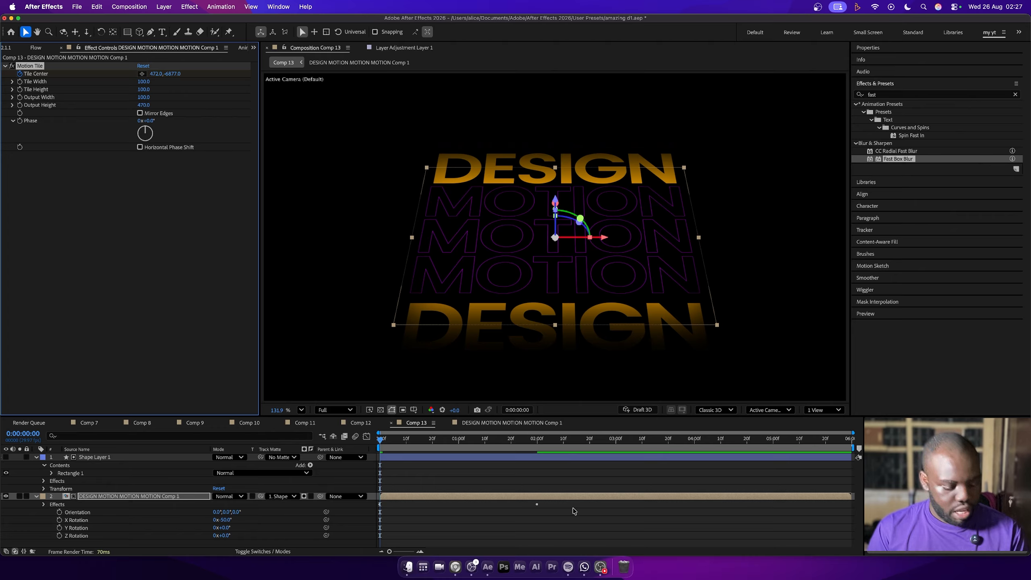
Reveal and select both Tile Center keyframes and bring up the Flow easing curves for them
key("u")
left_click_drag(572, 513, 360, 535)
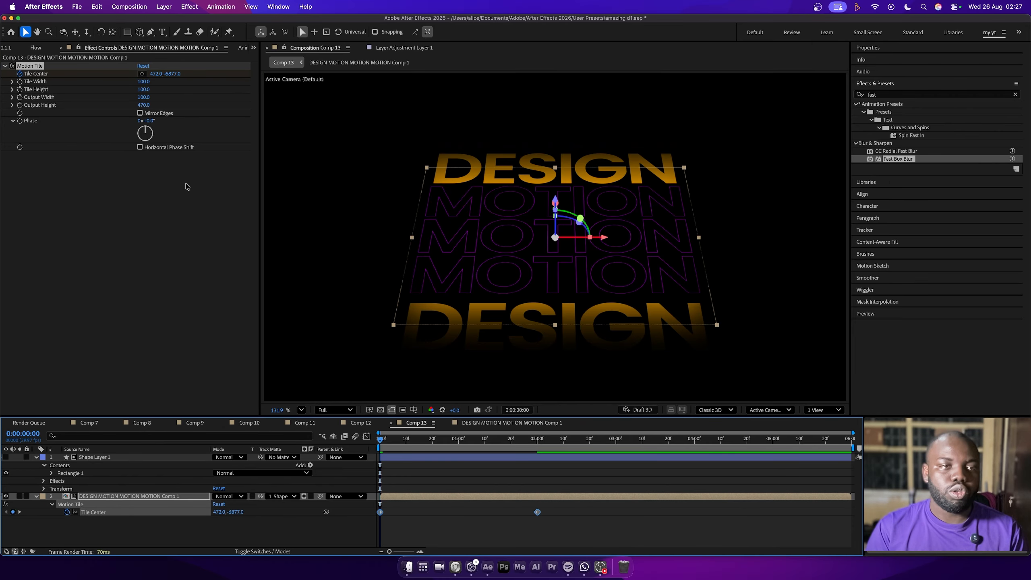
left_click(35, 48)
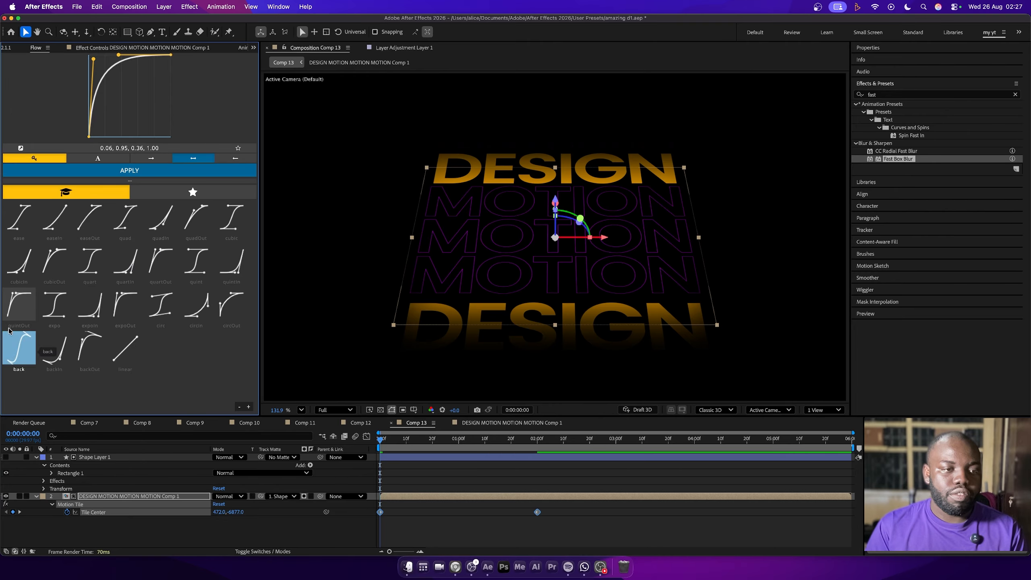